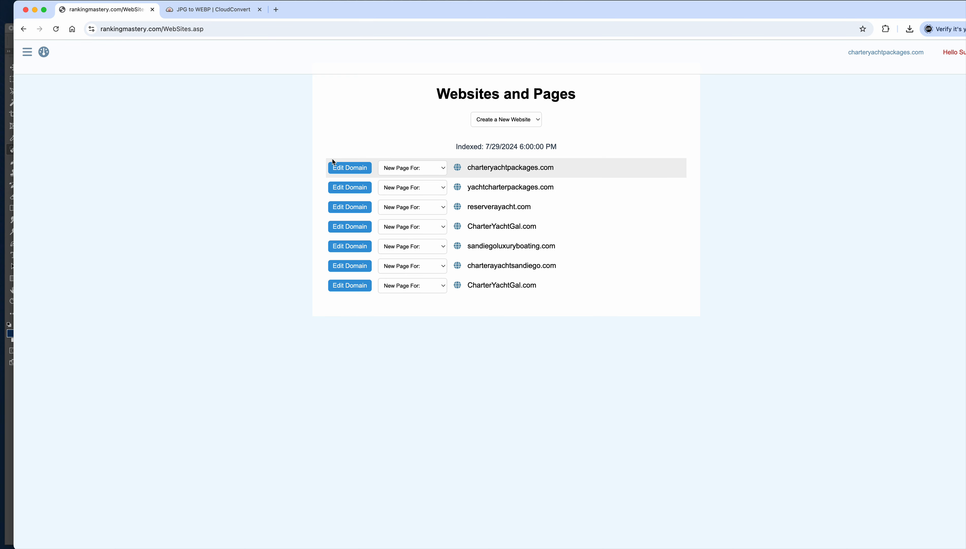
Set the default page of charteryachtpackages.com to HOME PAGE (13491) and save the domain
{"action": "left_click", "coordinate": [338, 172]}
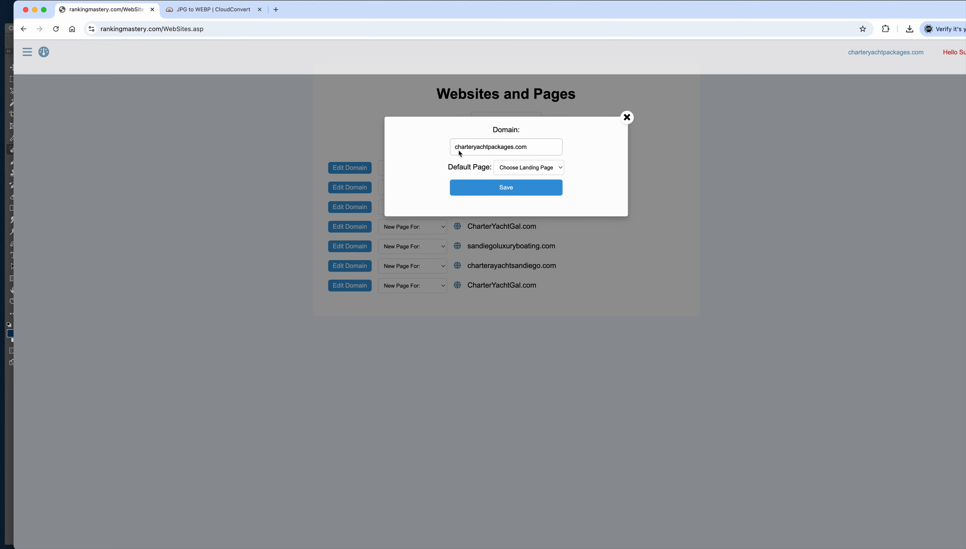
{"action": "left_click", "coordinate": [510, 173]}
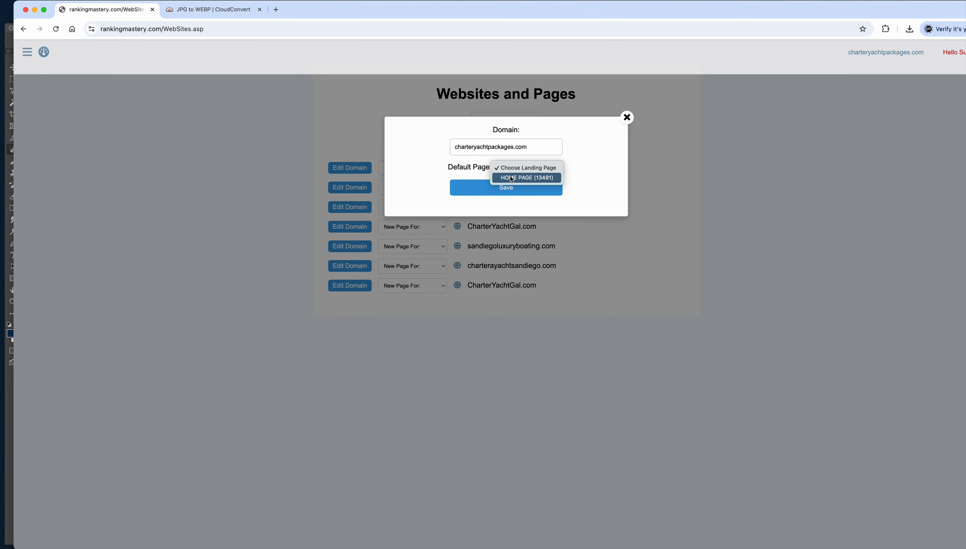
{"action": "left_click", "coordinate": [510, 177]}
{"action": "left_click", "coordinate": [507, 187]}
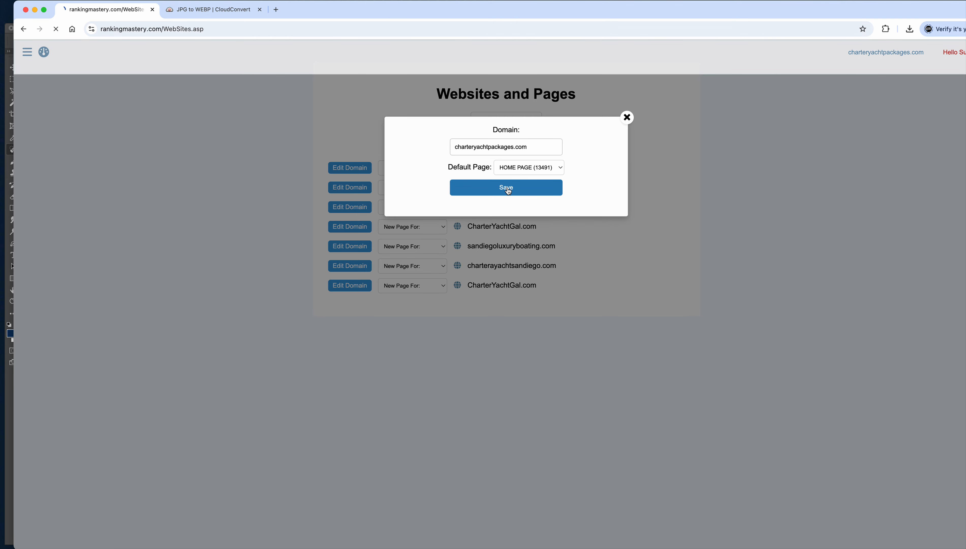
Open the HOME PAGE of the last CharterYachtGal.com website in the list for editing
{"action": "left_click", "coordinate": [484, 169]}
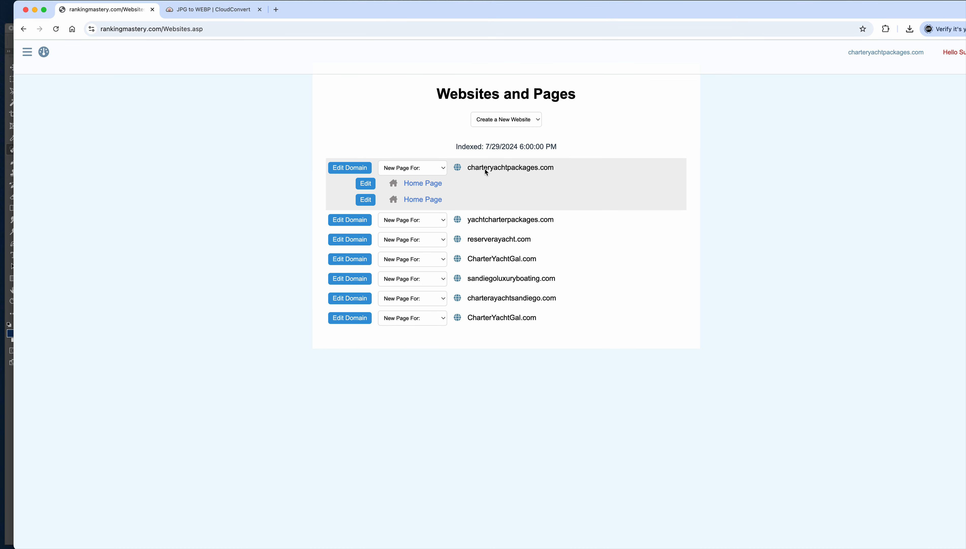
{"action": "left_click", "coordinate": [516, 169]}
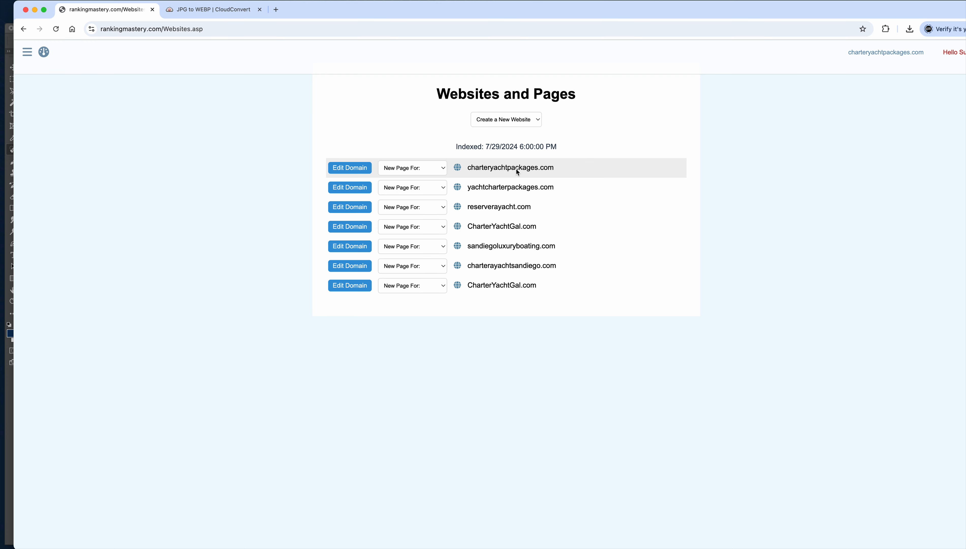
{"action": "left_click", "coordinate": [493, 285]}
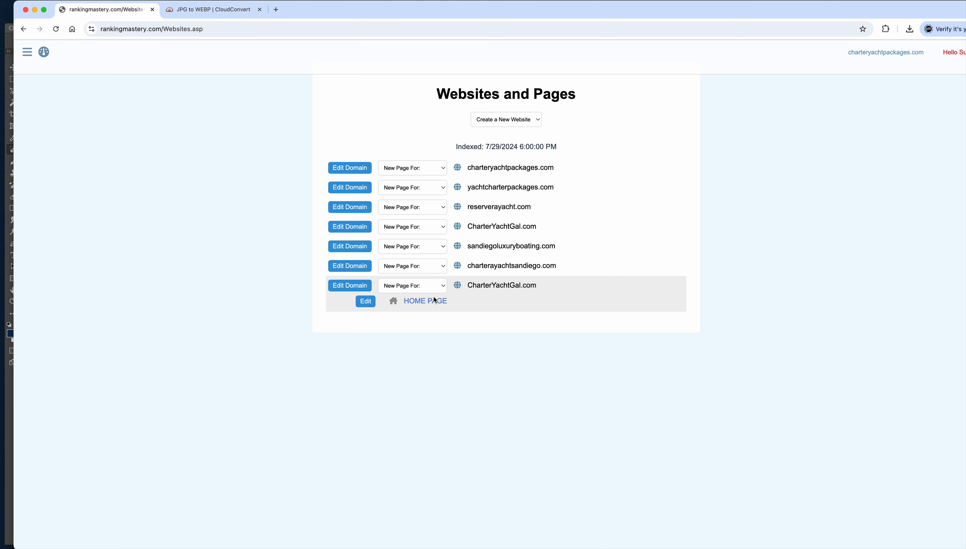
{"action": "left_click", "coordinate": [428, 299]}
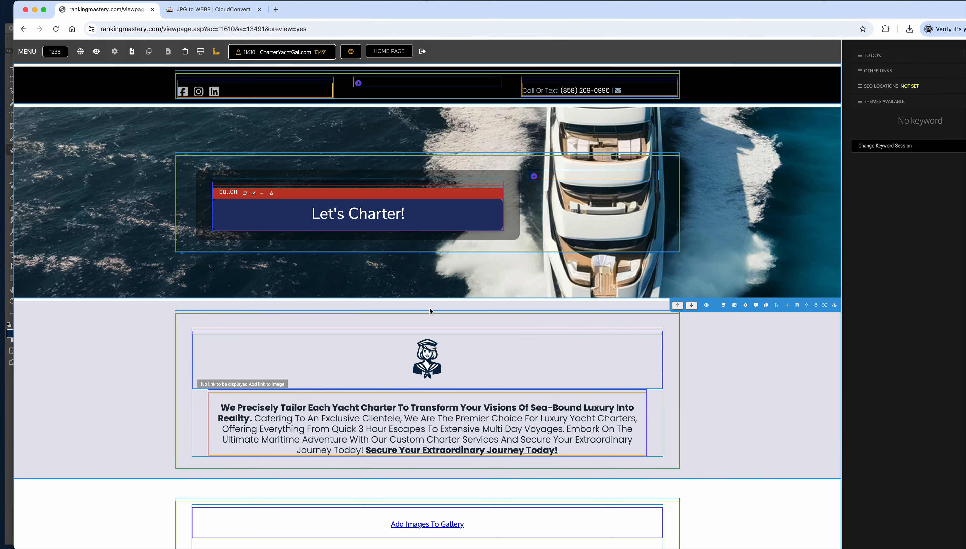
Review the home page's sections in both the desktop and the mobile view
{"action": "scroll", "coordinate": [428, 303], "scroll_direction": "down", "scroll_amount": 10}
{"action": "scroll", "coordinate": [425, 325], "scroll_direction": "down", "scroll_amount": 7}
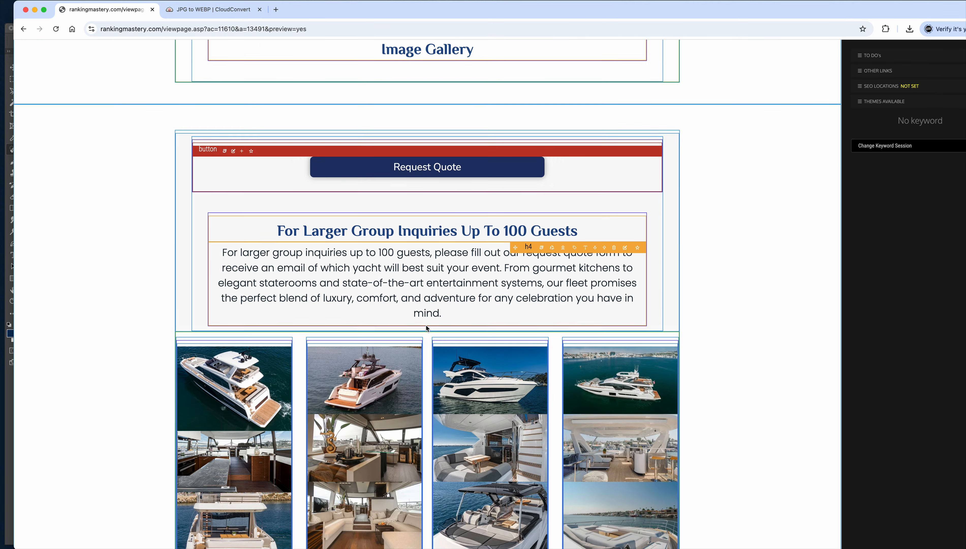
{"action": "scroll", "coordinate": [426, 326], "scroll_direction": "up", "scroll_amount": 3}
{"action": "scroll", "coordinate": [425, 326], "scroll_direction": "up", "scroll_amount": 15}
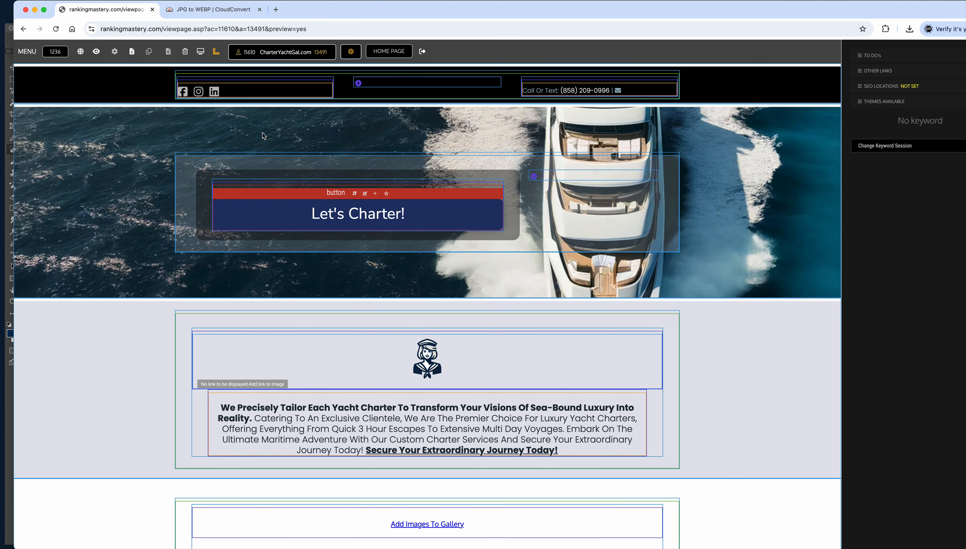
{"action": "left_click", "coordinate": [204, 56]}
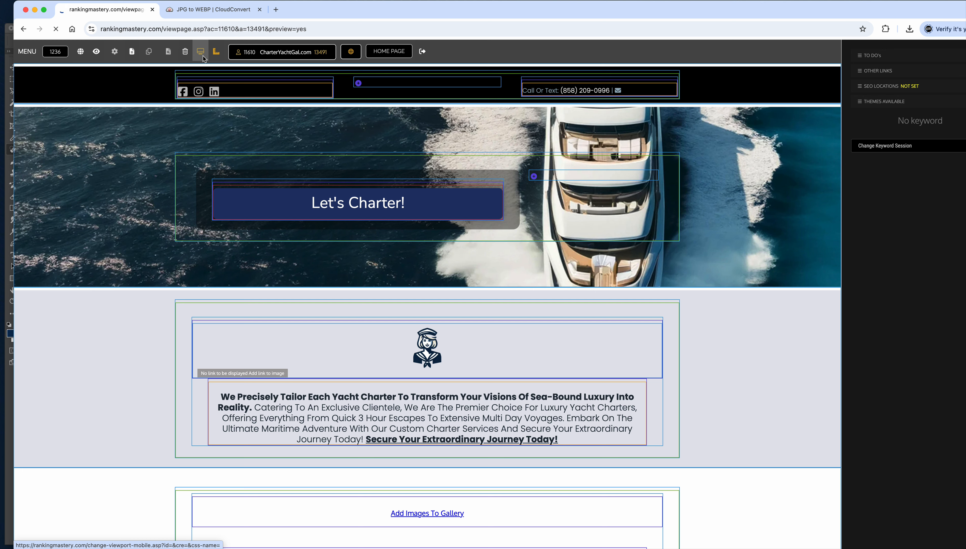
{"action": "scroll", "coordinate": [468, 324], "scroll_direction": "down", "scroll_amount": 20}
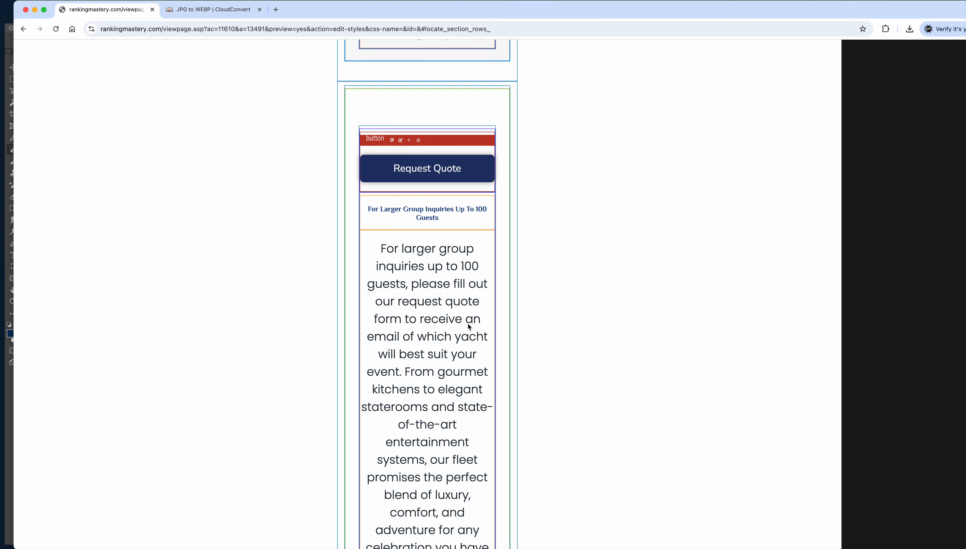
{"action": "scroll", "coordinate": [468, 325], "scroll_direction": "up", "scroll_amount": 20}
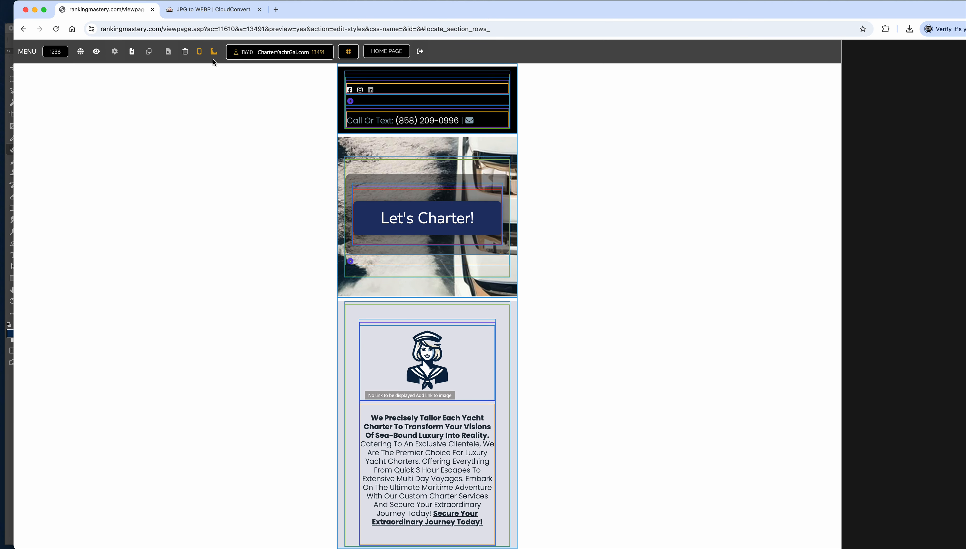
{"action": "left_click", "coordinate": [199, 53]}
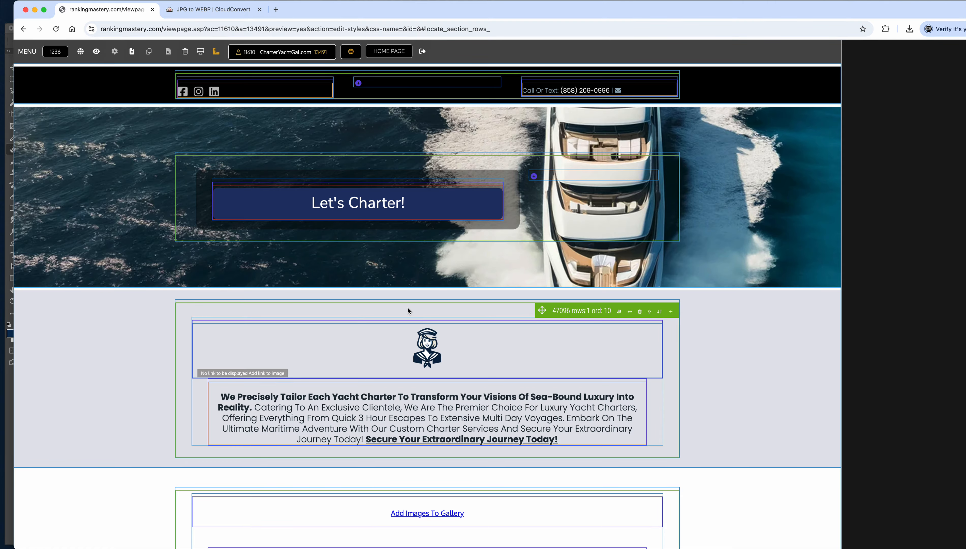
{"action": "scroll", "coordinate": [408, 309], "scroll_direction": "down", "scroll_amount": 10}
{"action": "scroll", "coordinate": [408, 307], "scroll_direction": "down", "scroll_amount": 2}
{"action": "scroll", "coordinate": [407, 307], "scroll_direction": "up", "scroll_amount": 12}
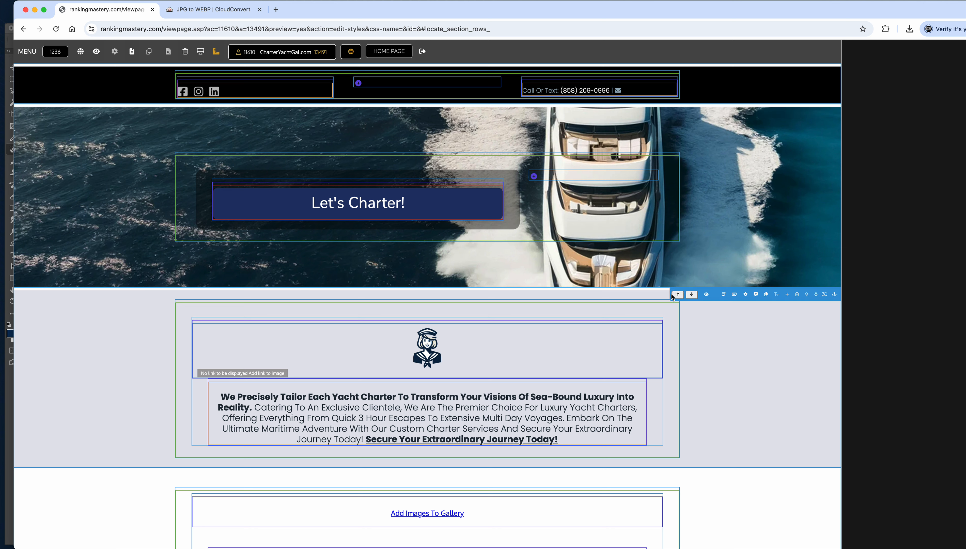
Isolate the intro section below the hero banner for editing and return to the full page
{"action": "left_click", "coordinate": [734, 295]}
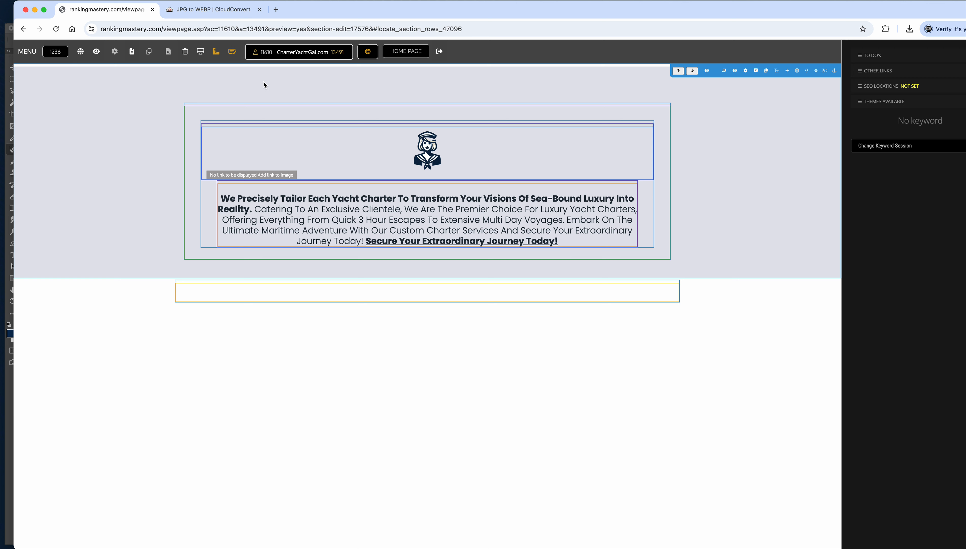
{"action": "left_click", "coordinate": [231, 54]}
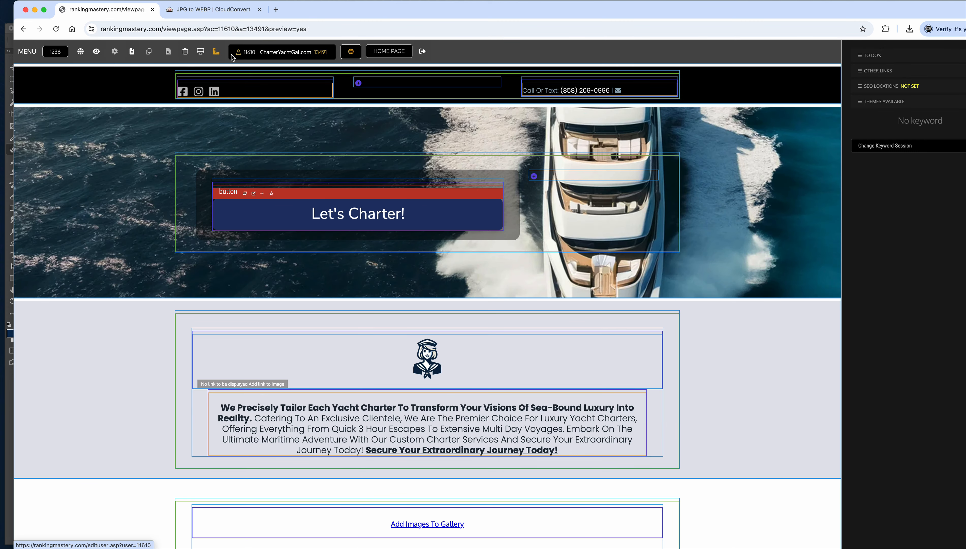
Add a Blank Page section to the home page directly below the intro section and isolate it for editing
{"action": "mouse_move", "coordinate": [703, 330]}
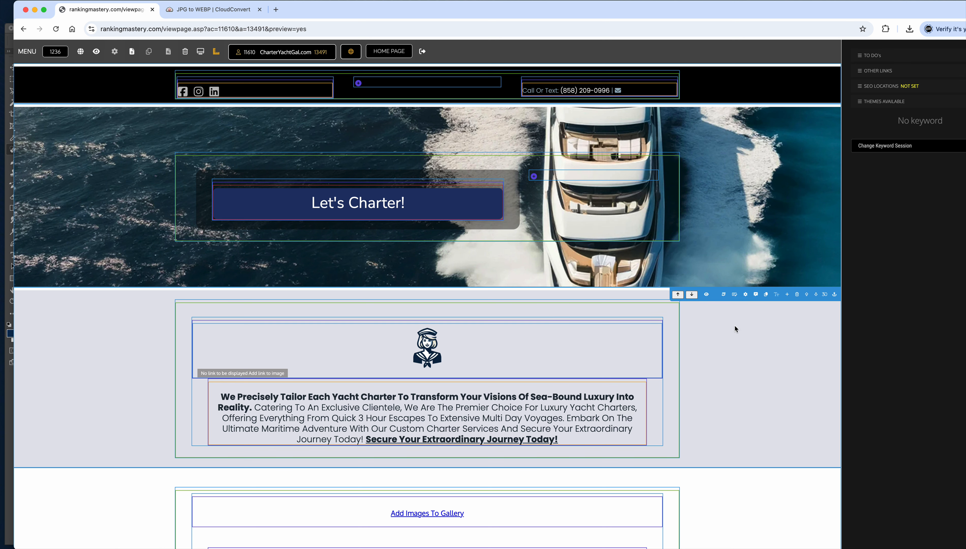
{"action": "left_click", "coordinate": [787, 294]}
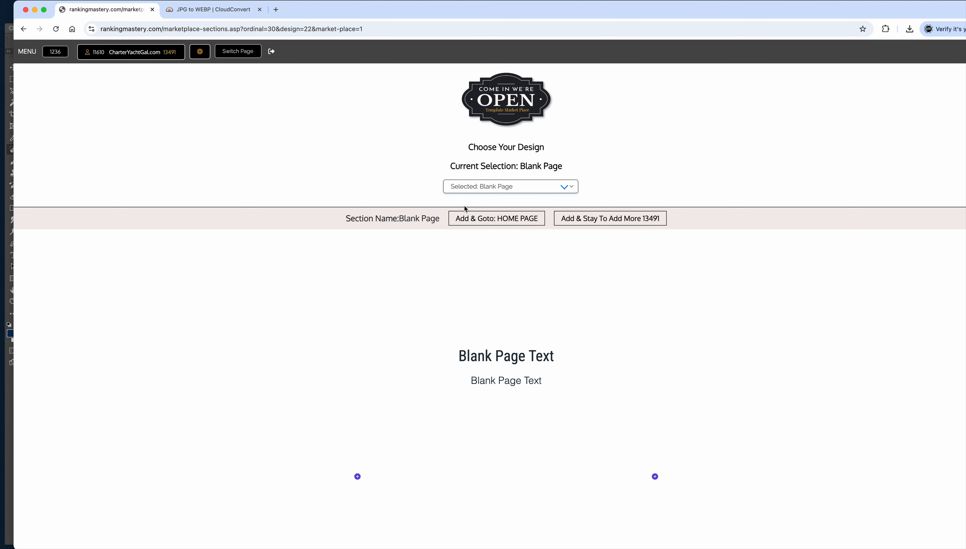
{"action": "left_click", "coordinate": [473, 193]}
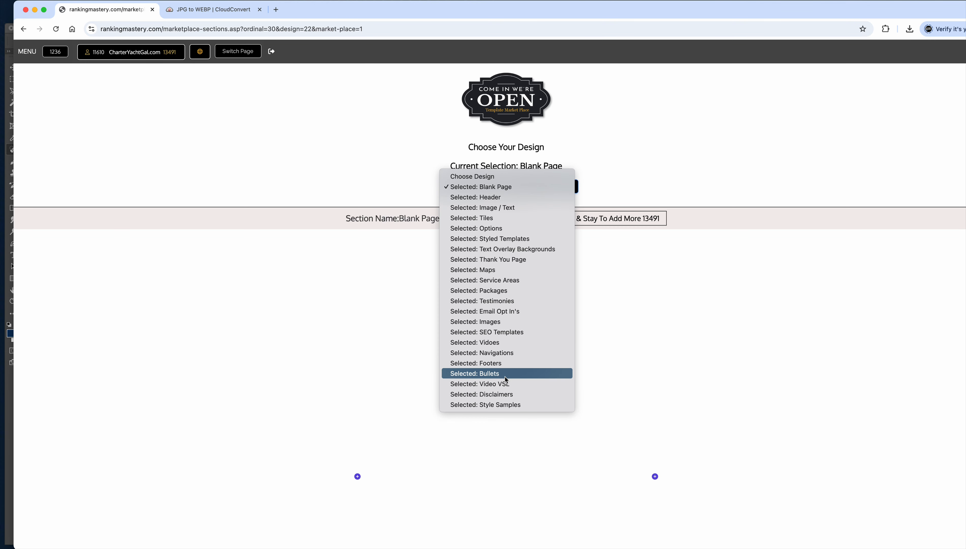
{"action": "left_click", "coordinate": [440, 166]}
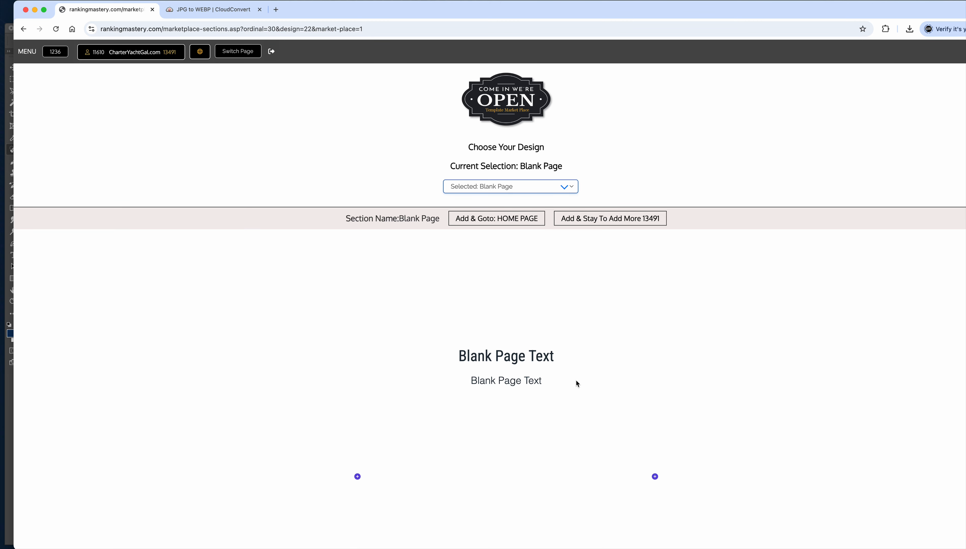
{"action": "left_click", "coordinate": [510, 218]}
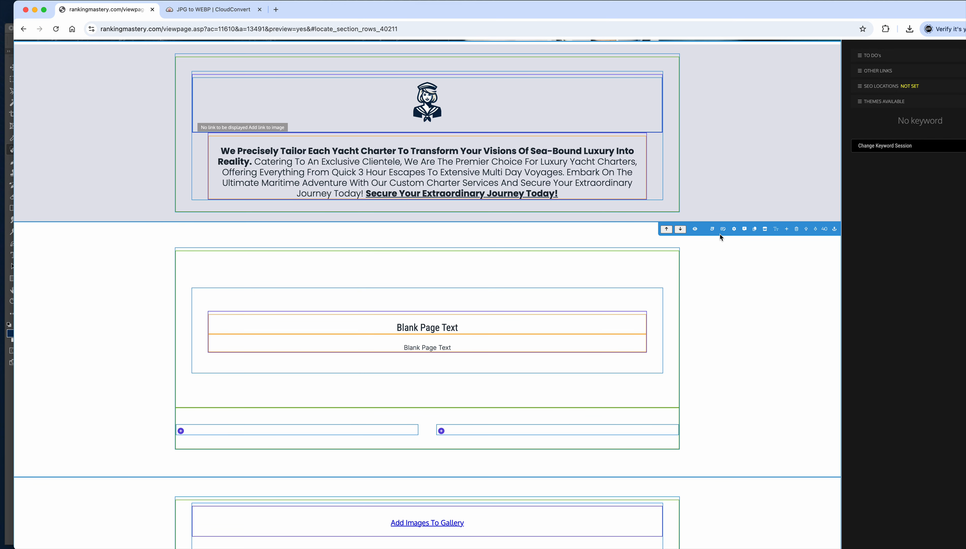
{"action": "left_click", "coordinate": [722, 230]}
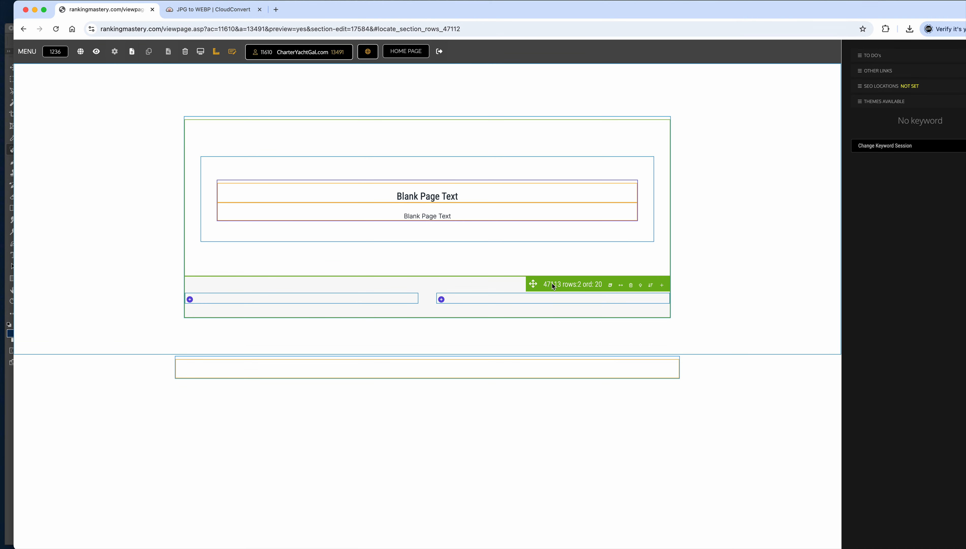
Add a four-column row to the blank section above its two-column row and delete it again
{"action": "mouse_move", "coordinate": [662, 286]}
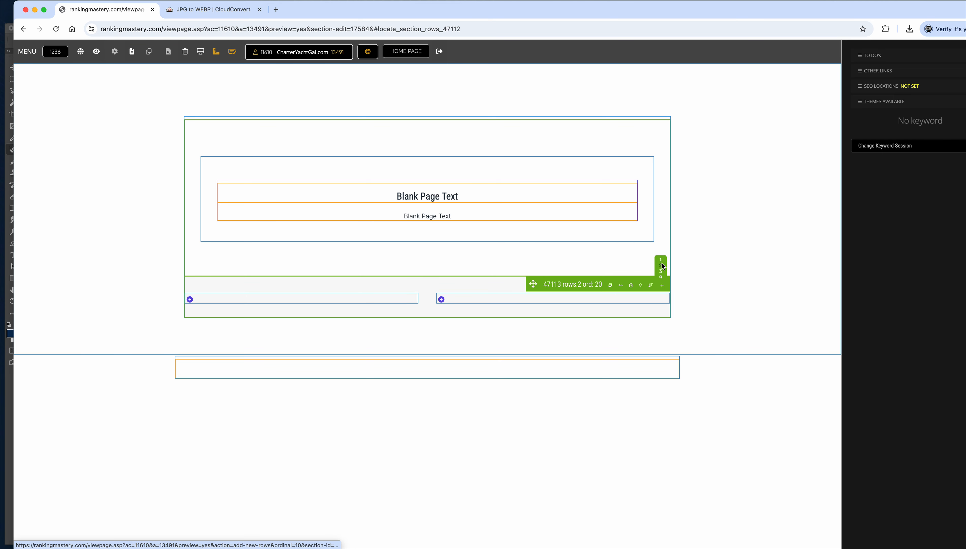
{"action": "left_click", "coordinate": [661, 276]}
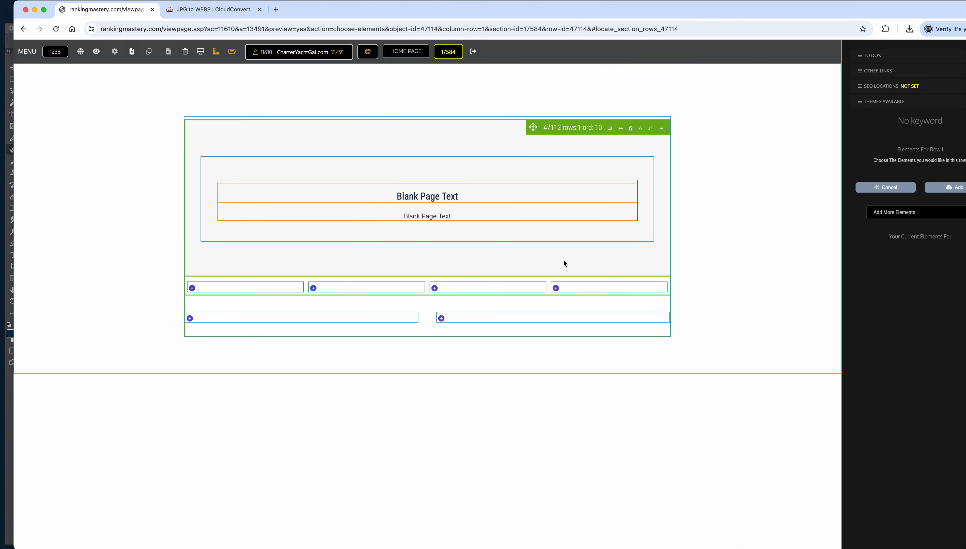
{"action": "left_click", "coordinate": [622, 285]}
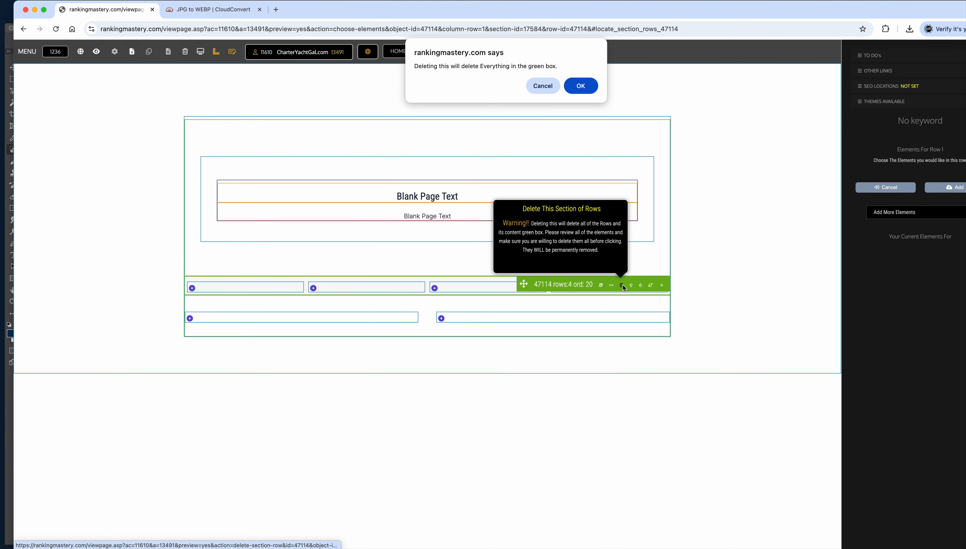
{"action": "left_click", "coordinate": [585, 83]}
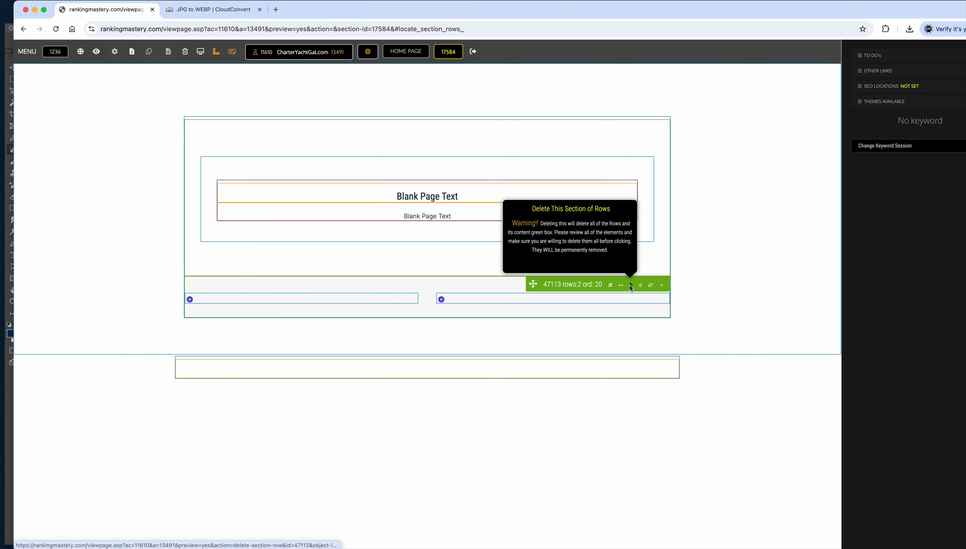
Delete the empty two-column row from the blank section
{"action": "left_click", "coordinate": [630, 285]}
{"action": "left_click", "coordinate": [586, 91]}
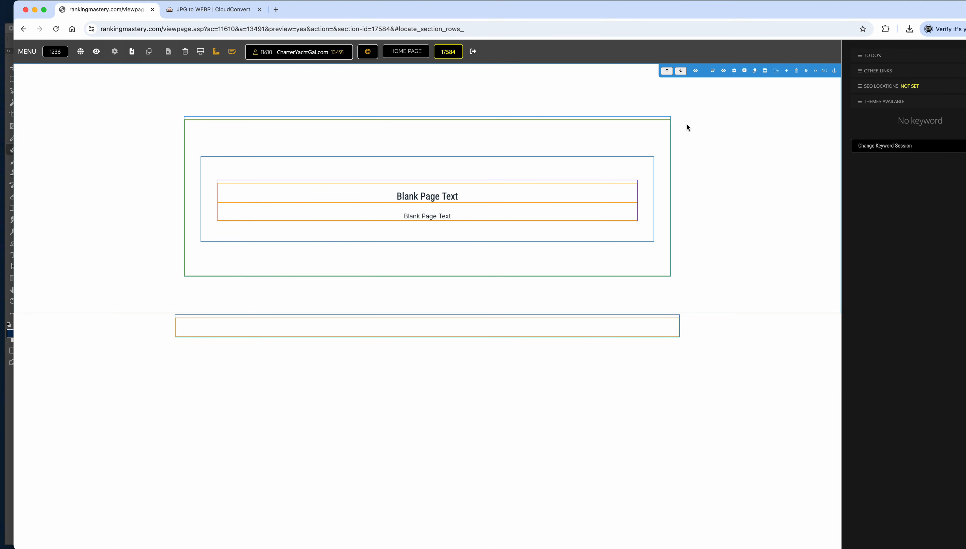
Give the blank section a light grey background color and save its style
{"action": "left_click", "coordinate": [712, 72]}
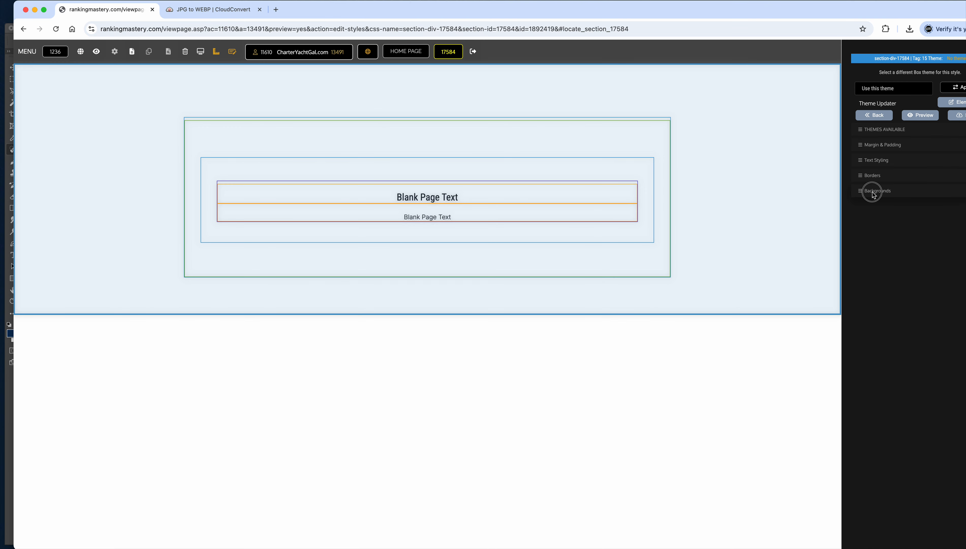
{"action": "left_click", "coordinate": [872, 191]}
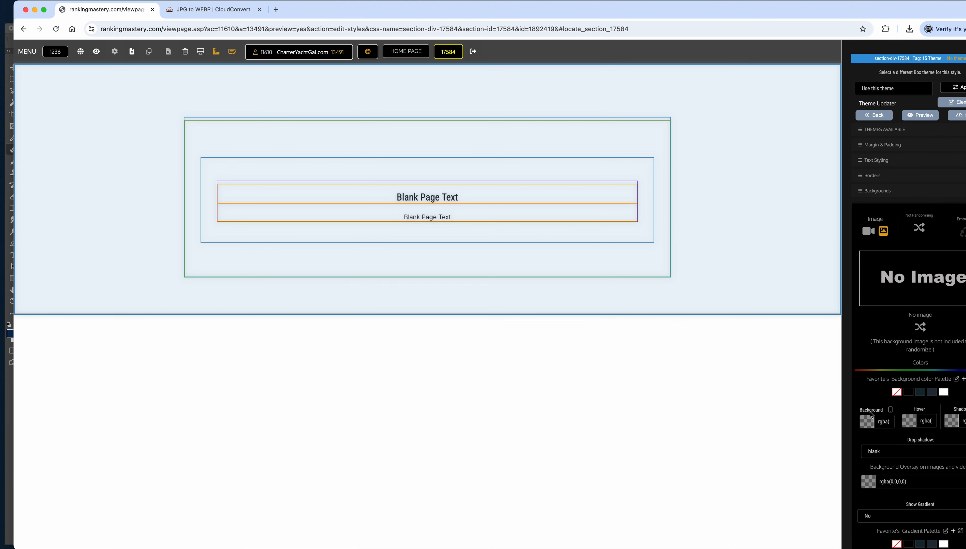
{"action": "left_click", "coordinate": [869, 421]}
{"action": "left_click", "coordinate": [957, 443]}
{"action": "left_click_drag", "start_coordinate": [965, 438], "coordinate": [965, 469]}
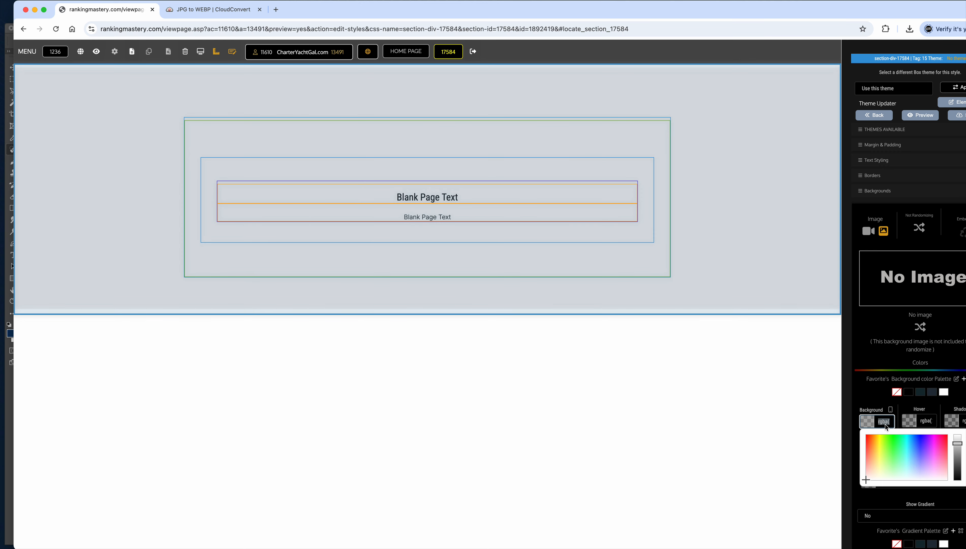
{"action": "left_click", "coordinate": [924, 424]}
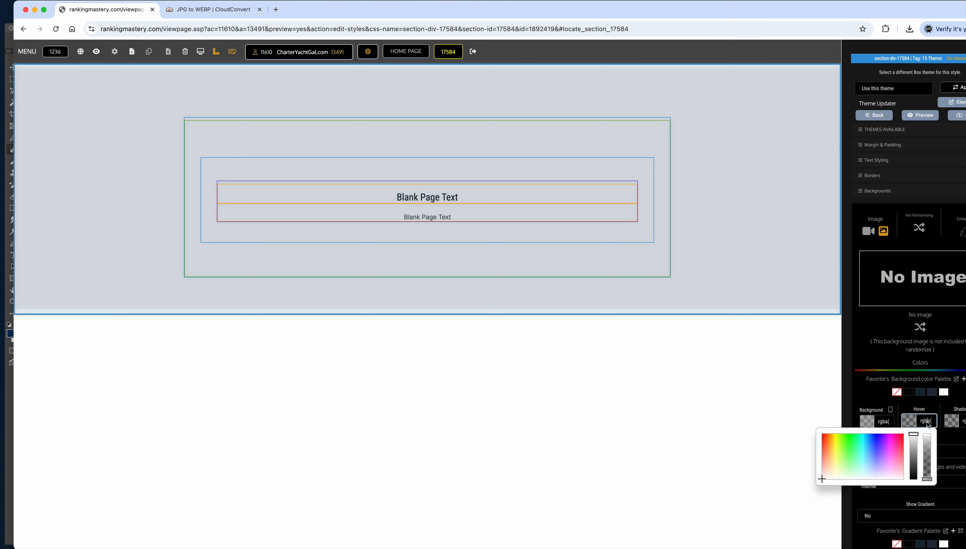
{"action": "left_click", "coordinate": [874, 398]}
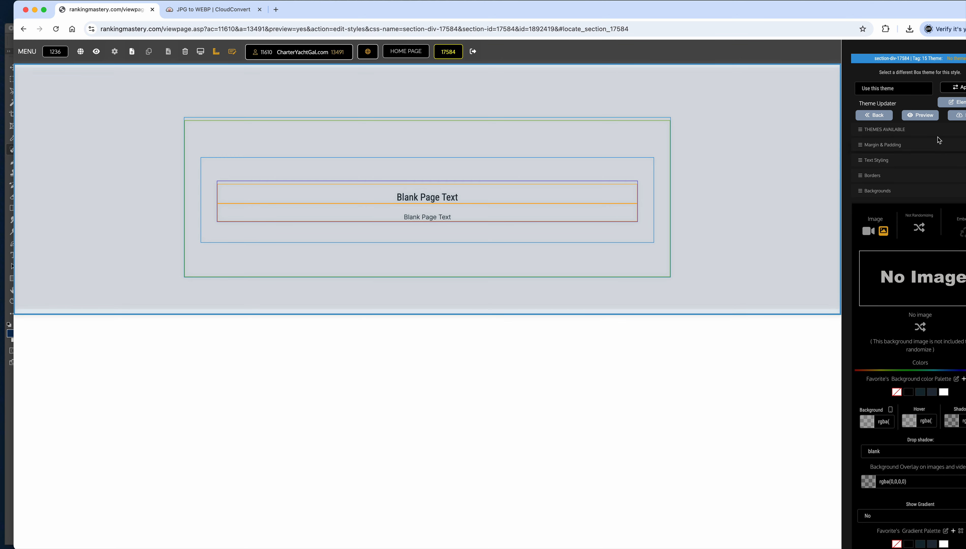
{"action": "left_click", "coordinate": [958, 118]}
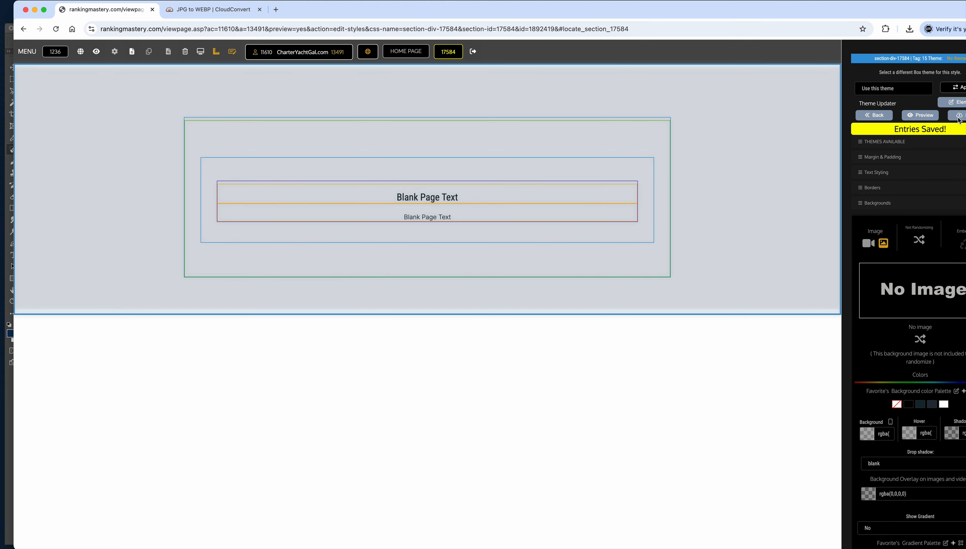
Fit the browser window so the whole style panel shows, save the section style again and preview it
{"action": "left_click_drag", "start_coordinate": [965, 8], "coordinate": [961, 8]}
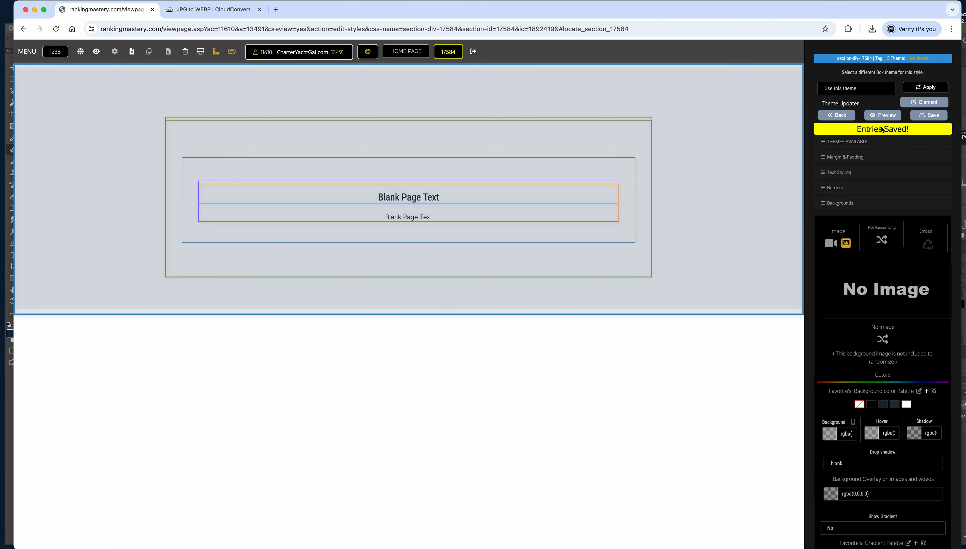
{"action": "left_click", "coordinate": [925, 118]}
{"action": "left_click", "coordinate": [887, 119]}
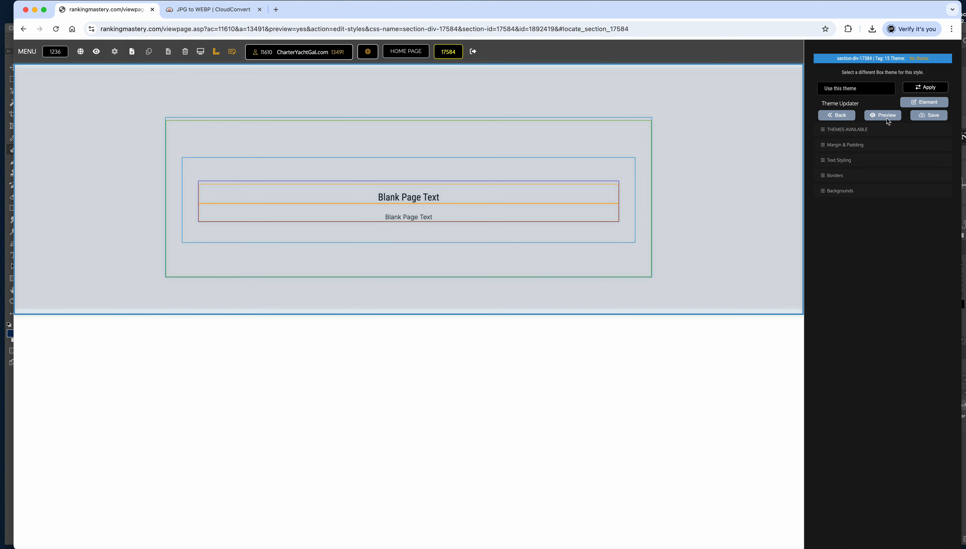
Save the blank section's style, match its background color for mobile and display its background settings again
{"action": "left_click", "coordinate": [930, 116]}
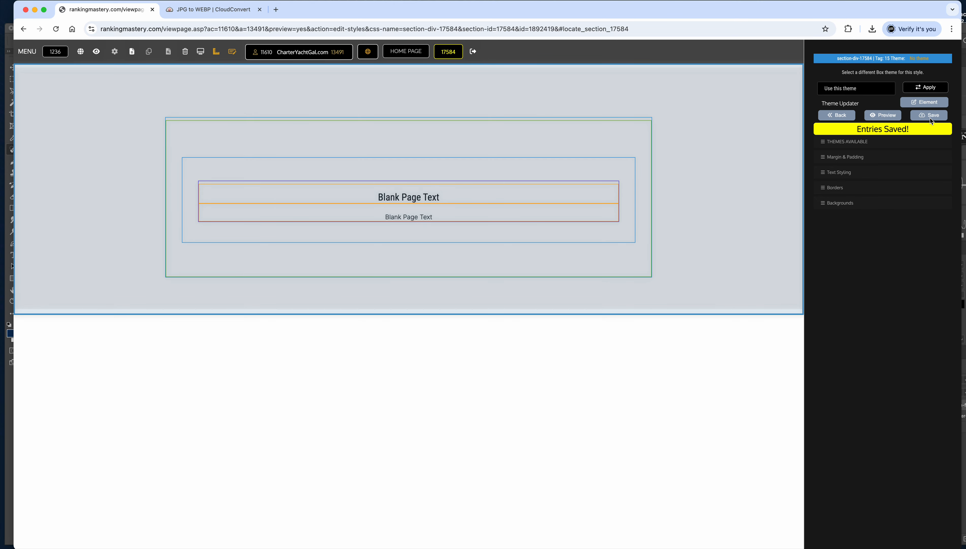
{"action": "left_click", "coordinate": [864, 202]}
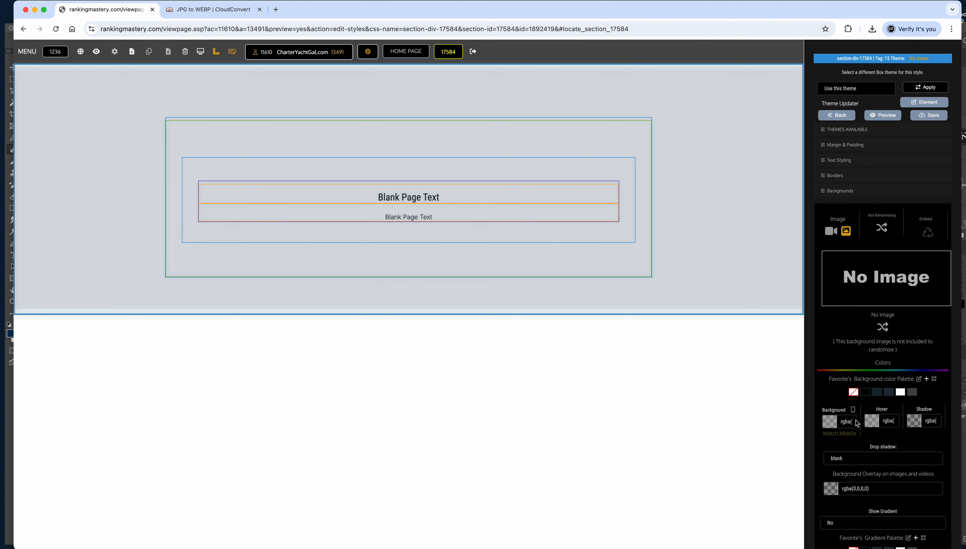
{"action": "left_click", "coordinate": [853, 410]}
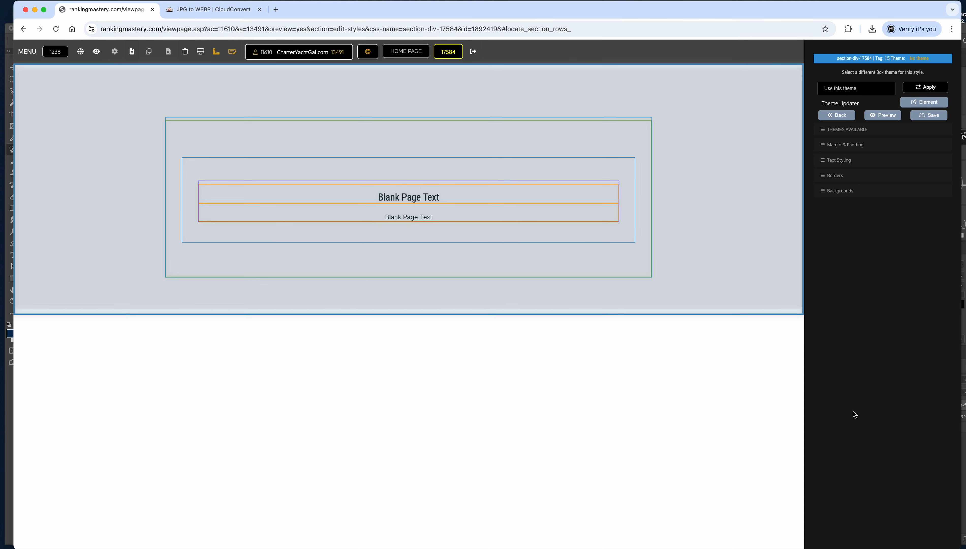
{"action": "left_click", "coordinate": [849, 193]}
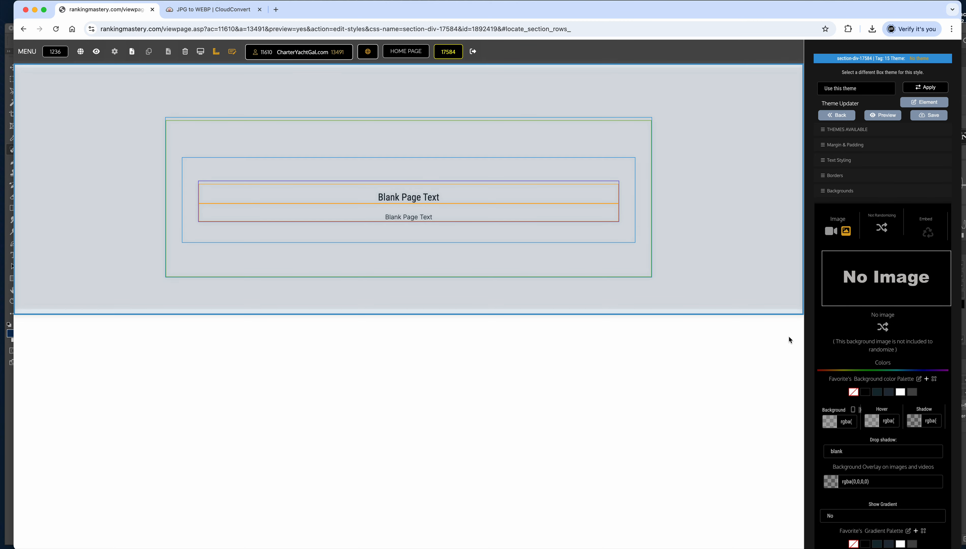
{"action": "mouse_move", "coordinate": [739, 161]}
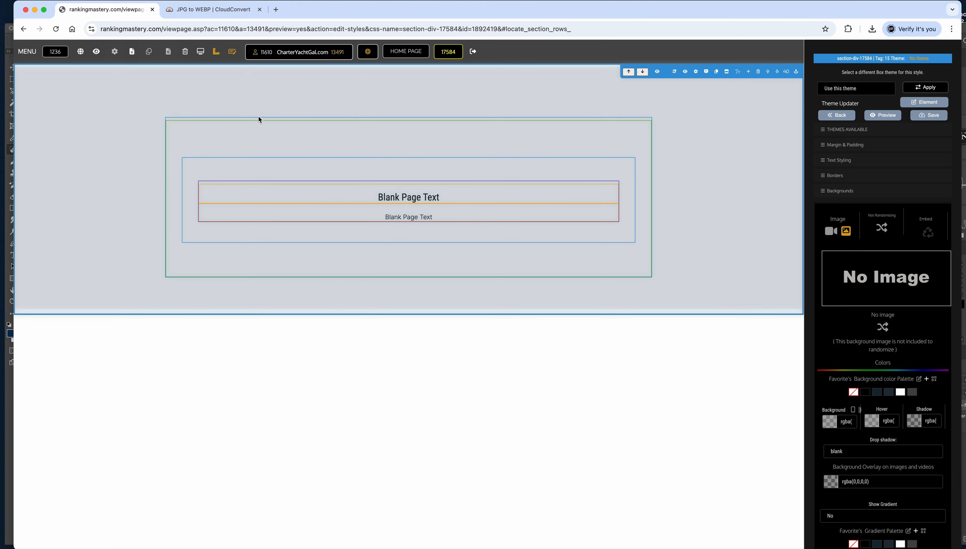
Give the section's inner background a white background color, save it and match it for mobile
{"action": "left_click", "coordinate": [226, 124]}
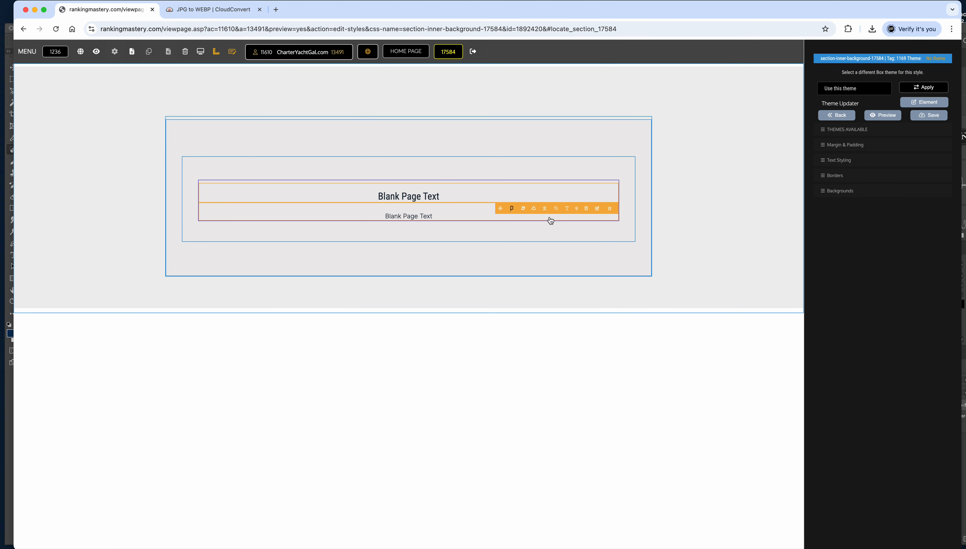
{"action": "left_click", "coordinate": [843, 192]}
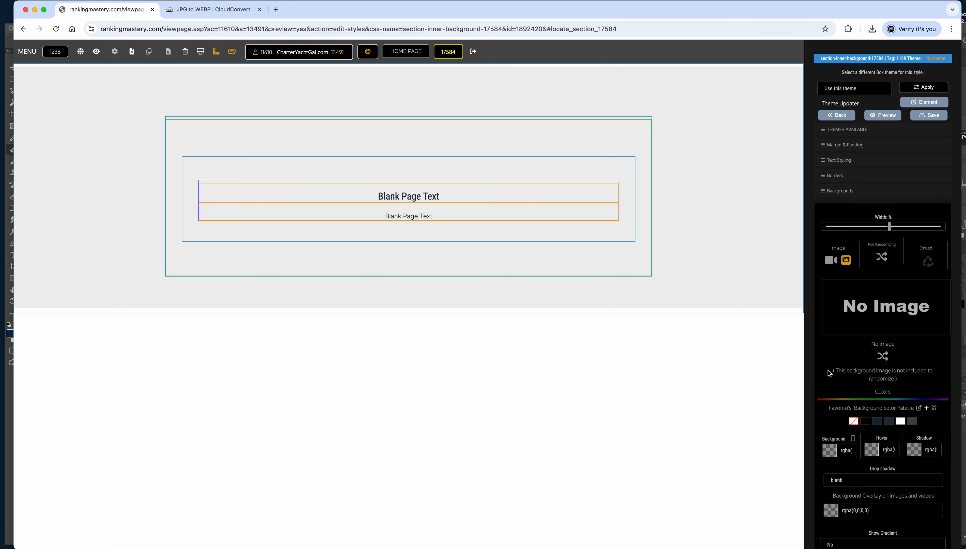
{"action": "left_click", "coordinate": [899, 421]}
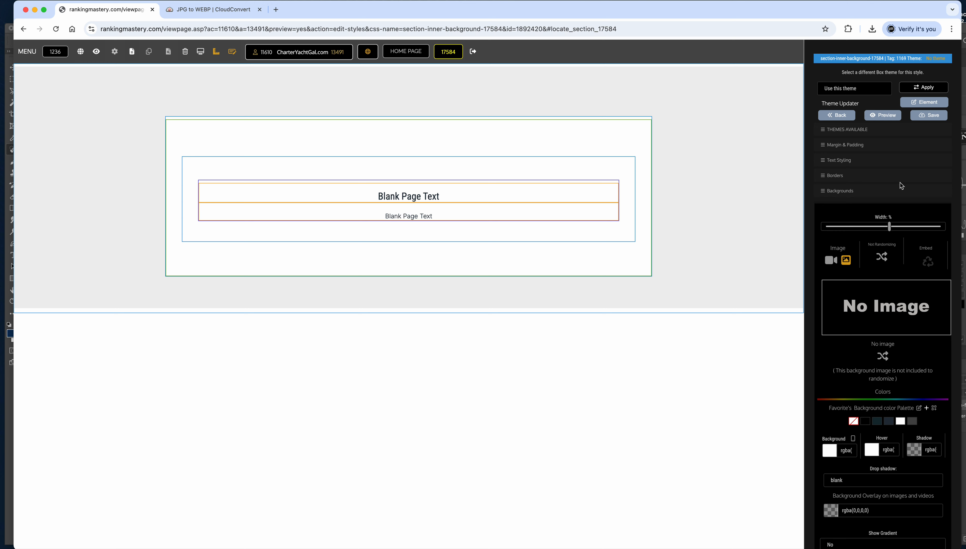
{"action": "left_click", "coordinate": [936, 122]}
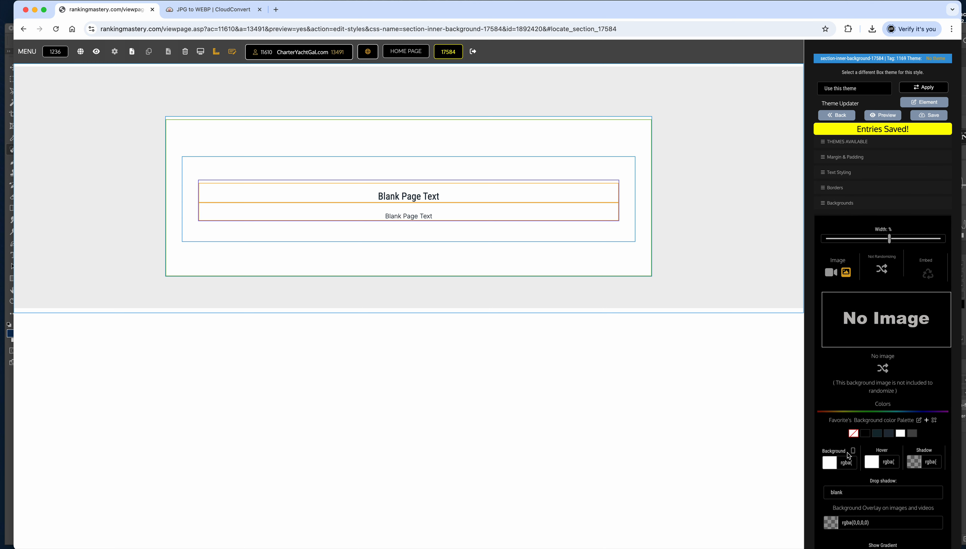
{"action": "left_click", "coordinate": [852, 452]}
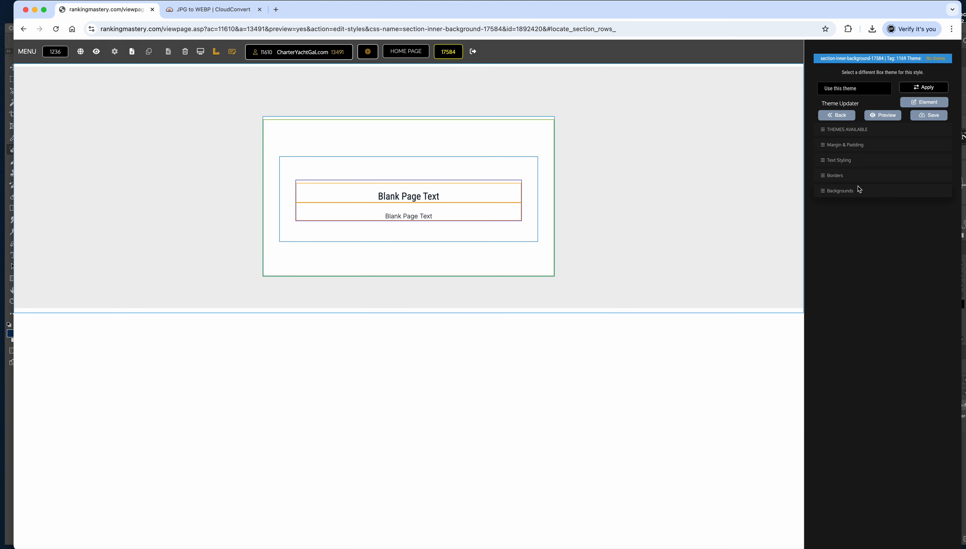
Set the inner background's width to 100% and save its style
{"action": "left_click", "coordinate": [859, 188]}
{"action": "left_click_drag", "start_coordinate": [888, 227], "coordinate": [939, 226]}
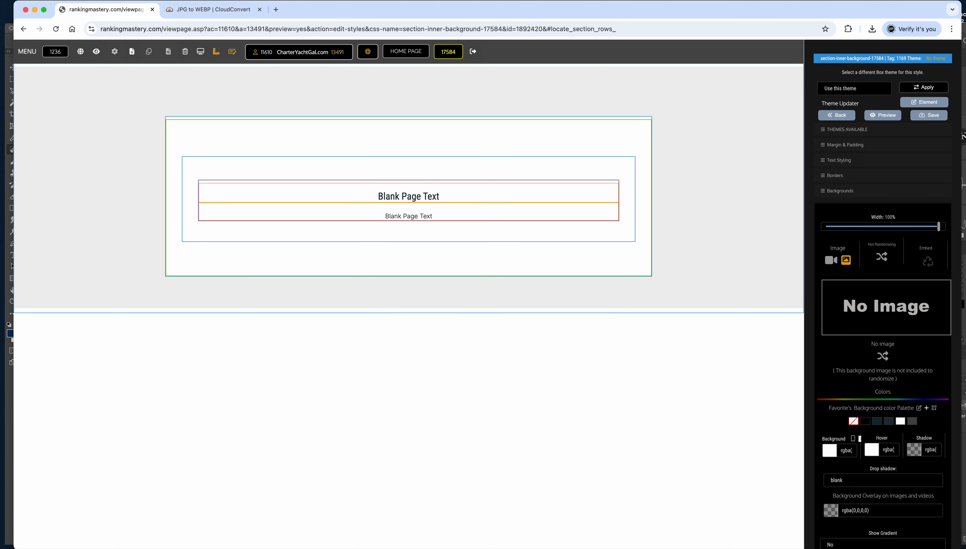
{"action": "left_click", "coordinate": [939, 116]}
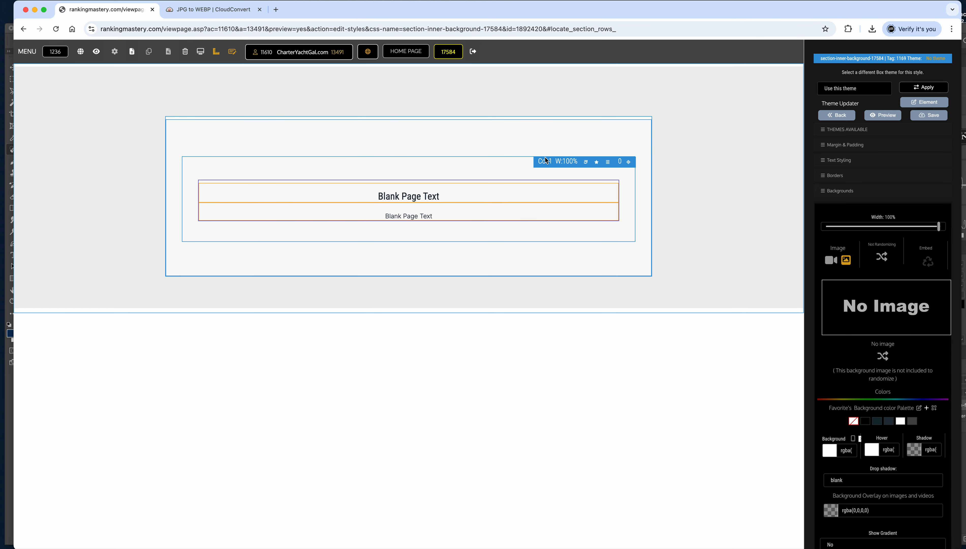
Give column 1 inside the inner background a semi-transparent light blue background color
{"action": "left_click", "coordinate": [587, 166]}
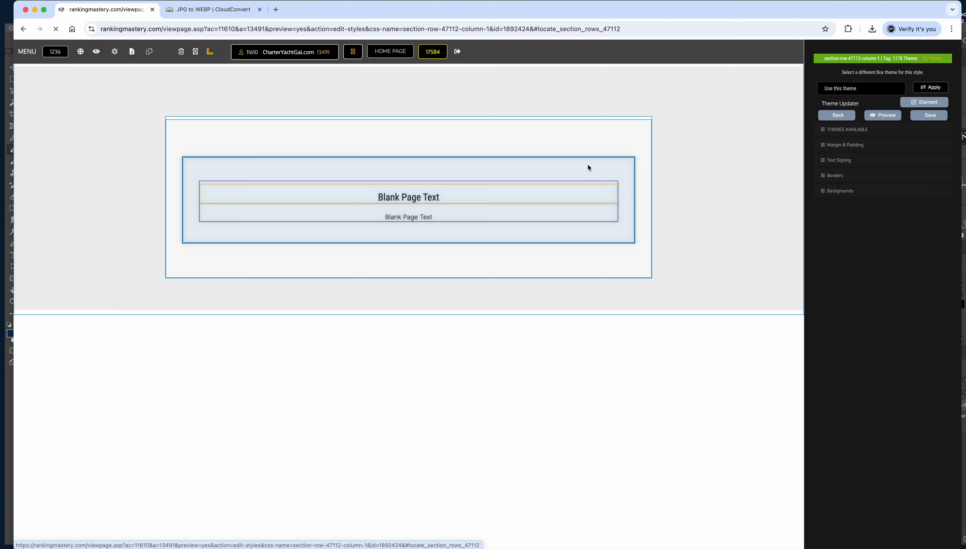
{"action": "left_click", "coordinate": [855, 197]}
{"action": "left_click", "coordinate": [831, 453]}
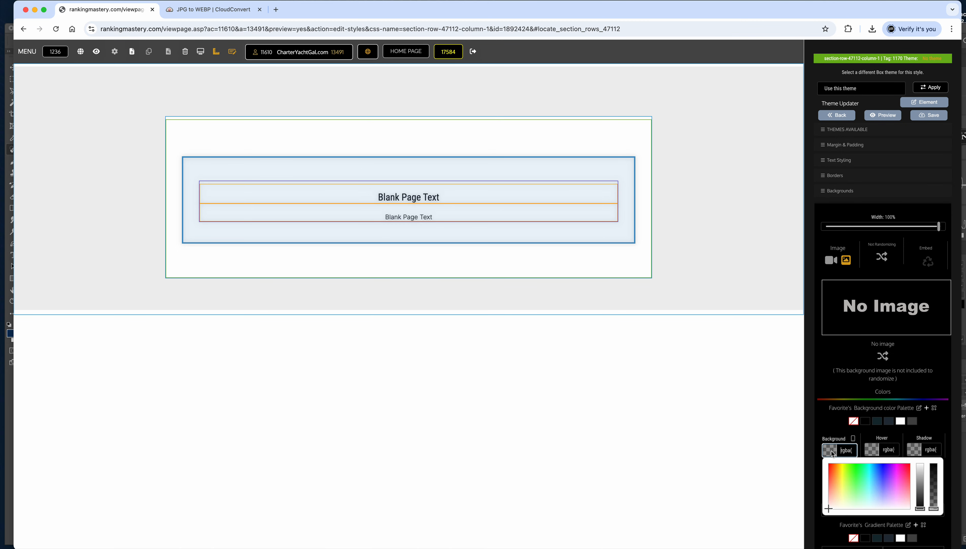
{"action": "left_click", "coordinate": [920, 476]}
{"action": "left_click", "coordinate": [873, 490]}
{"action": "left_click", "coordinate": [933, 474]}
{"action": "left_click_drag", "start_coordinate": [934, 475], "coordinate": [937, 496]}
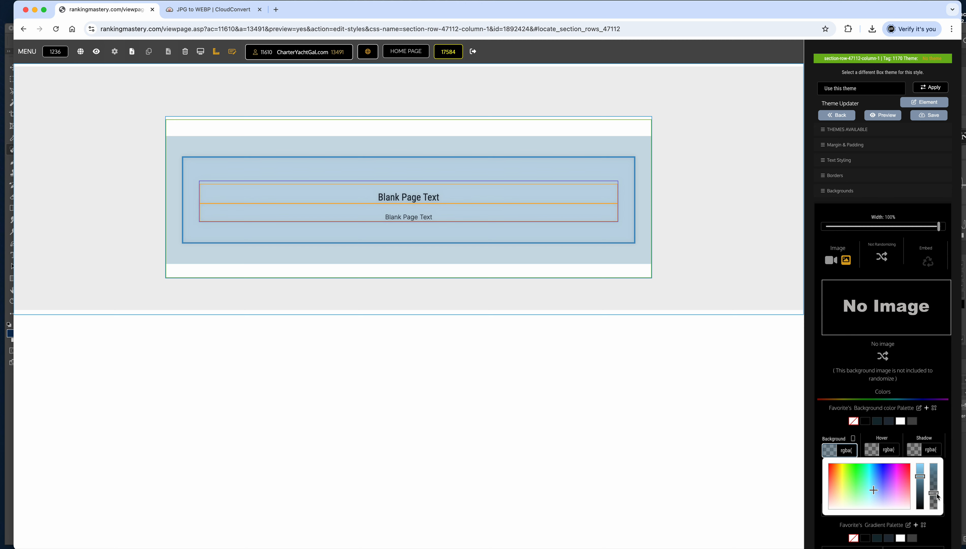
Copy the column's background color value into its hover color
{"action": "triple_click", "coordinate": [852, 453]}
{"action": "left_click", "coordinate": [893, 451]}
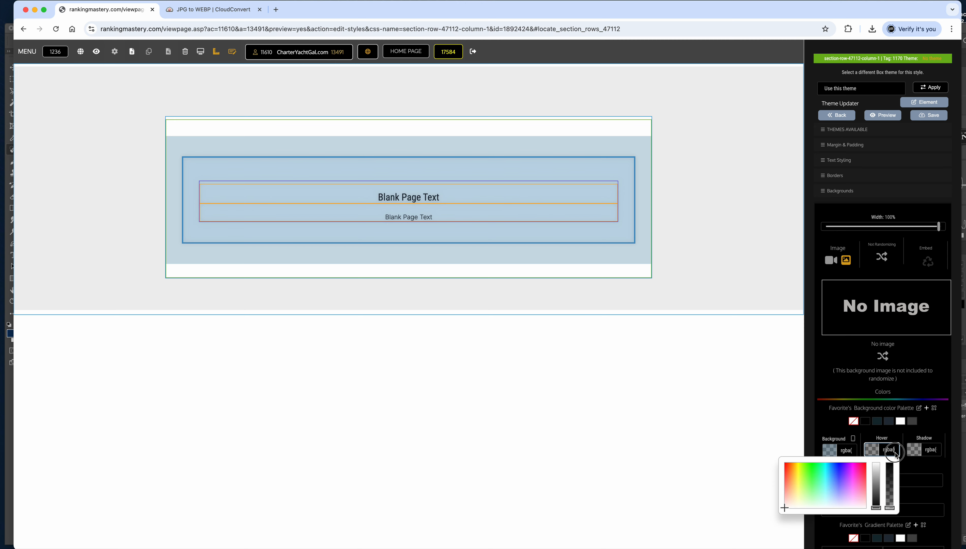
{"action": "key", "text": "super+v"}
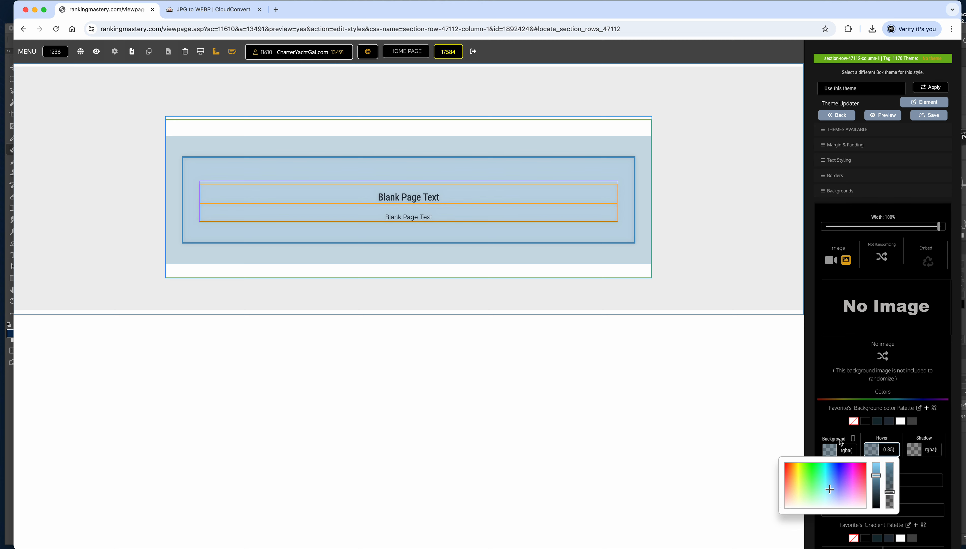
{"action": "left_click", "coordinate": [841, 452]}
{"action": "key", "text": "super+a"}
{"action": "key", "text": "super+c"}
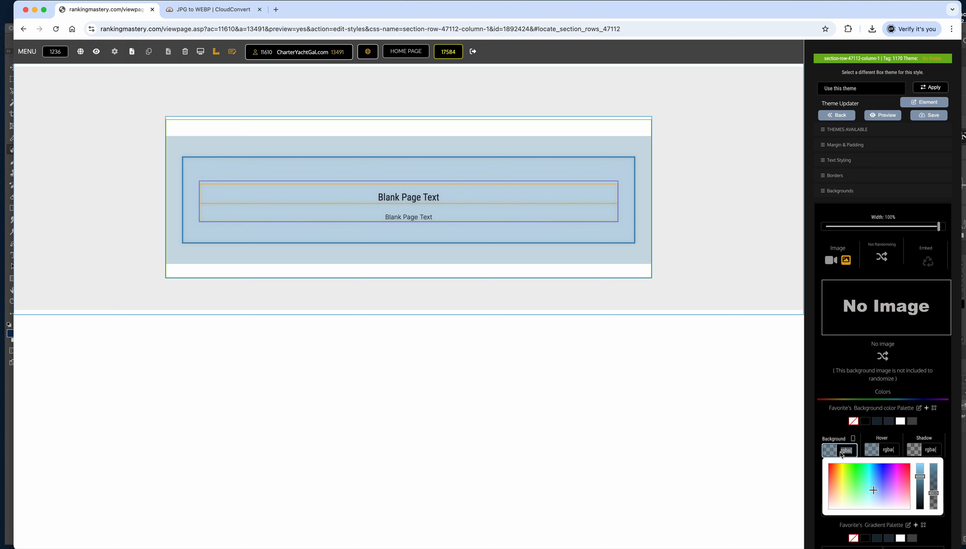
{"action": "left_click", "coordinate": [895, 451]}
{"action": "key", "text": "super+v"}
{"action": "left_click", "coordinate": [827, 428]}
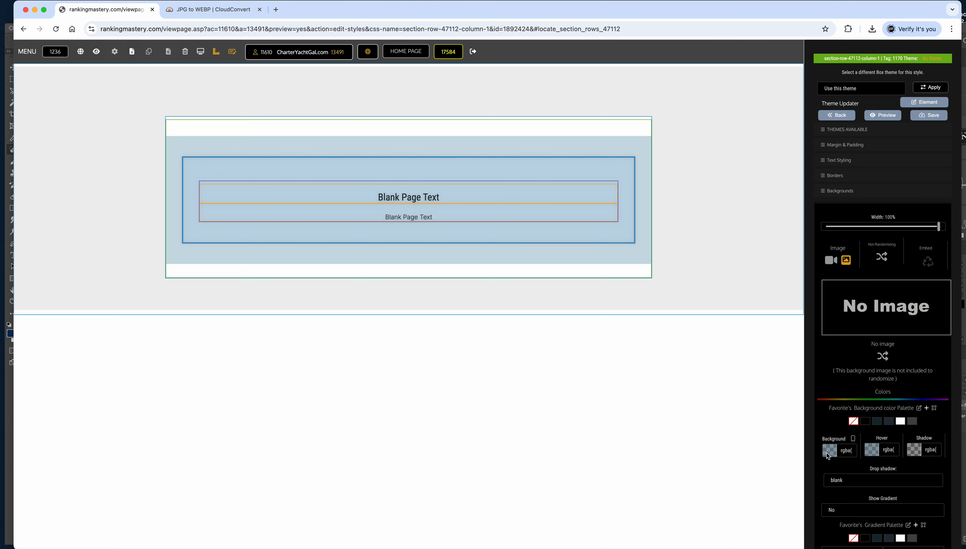
Darken the column's hover color slightly and preview the style
{"action": "left_click", "coordinate": [875, 449]}
{"action": "left_click_drag", "start_coordinate": [874, 477], "coordinate": [874, 485]}
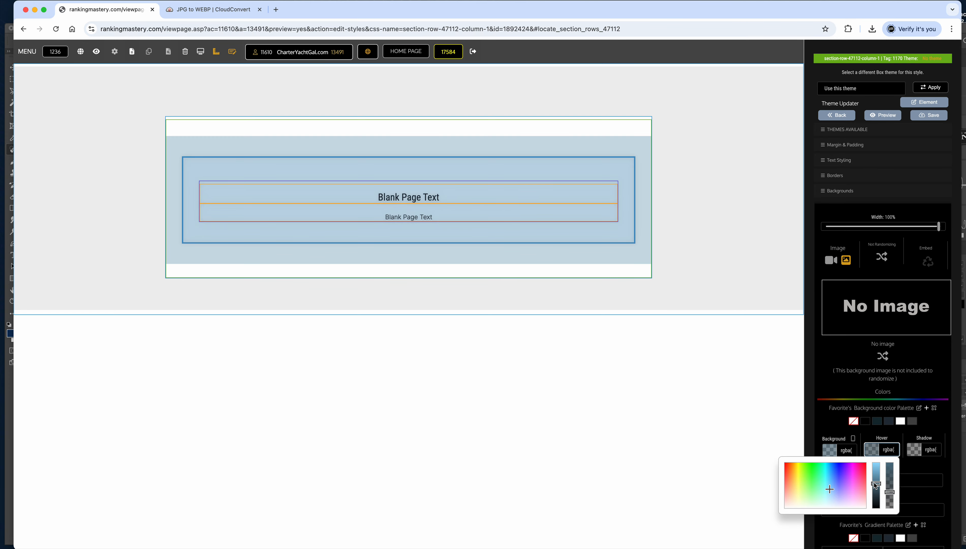
{"action": "left_click", "coordinate": [890, 119]}
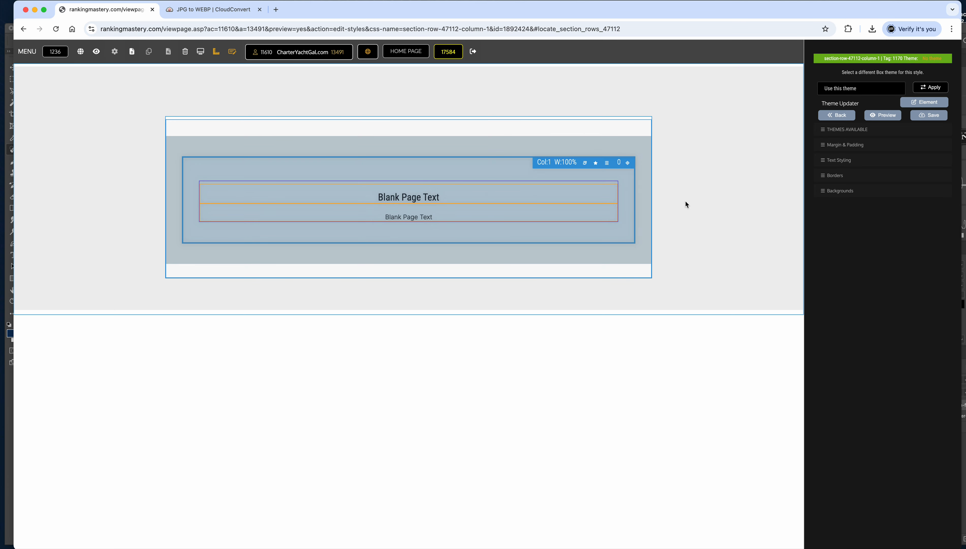
Match the column's background color for mobile and set the column's width to 61%
{"action": "left_click", "coordinate": [837, 195]}
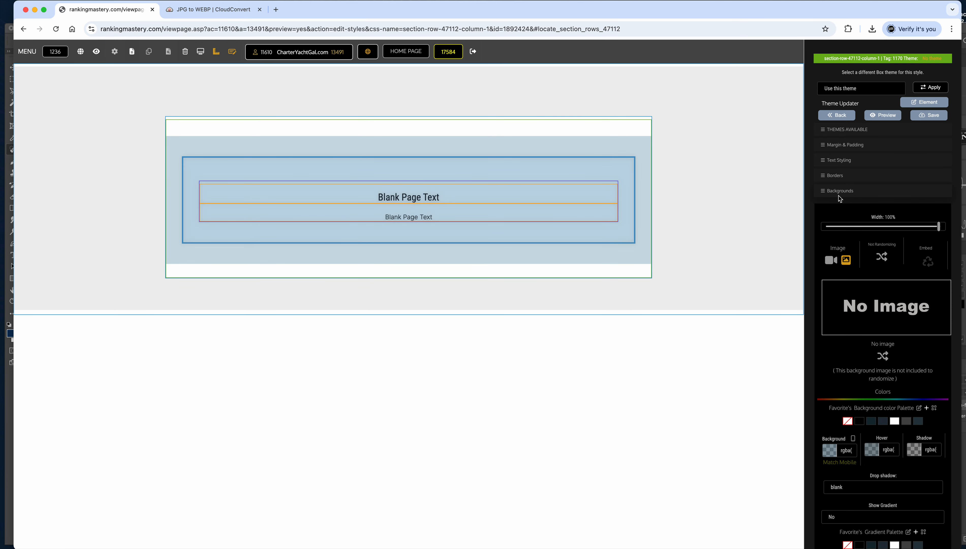
{"action": "left_click", "coordinate": [853, 439]}
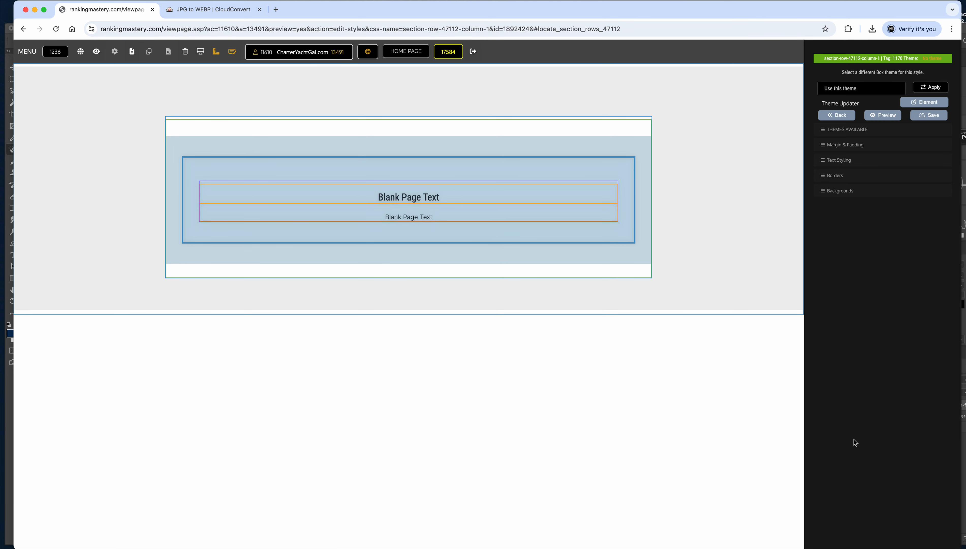
{"action": "left_click", "coordinate": [853, 195]}
{"action": "left_click_drag", "start_coordinate": [939, 230], "coordinate": [892, 234]}
Use the yacht photo 57974 from the own images as the column's background image
{"action": "left_click", "coordinate": [858, 319]}
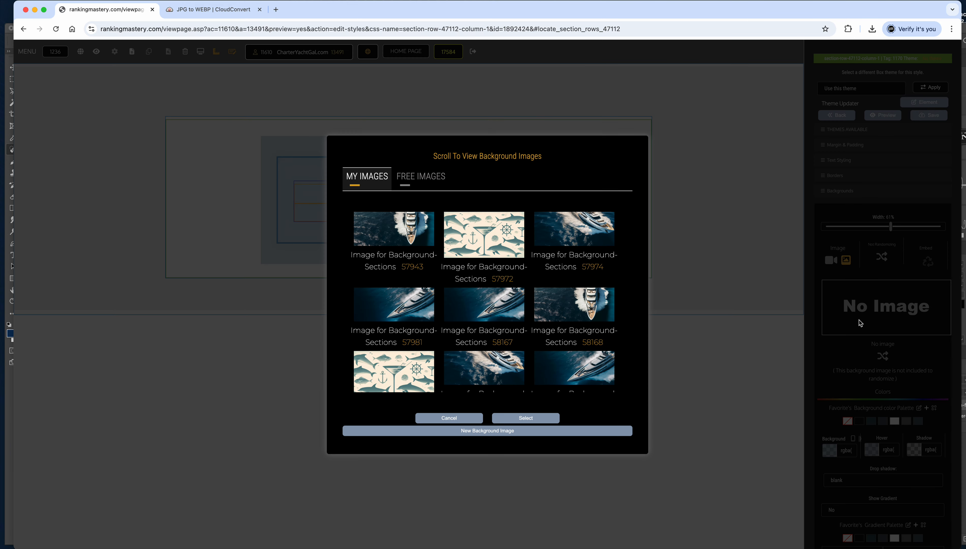
{"action": "left_click", "coordinate": [563, 234]}
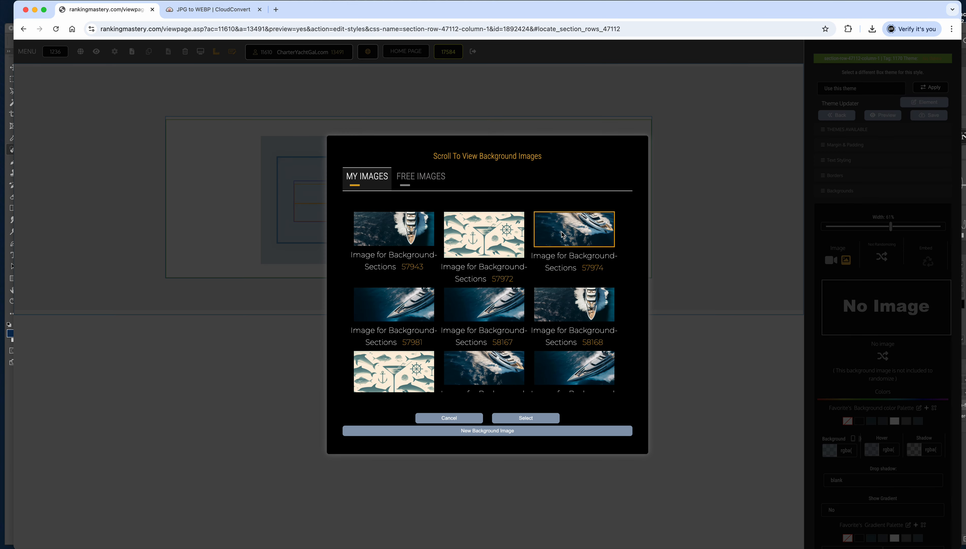
{"action": "left_click", "coordinate": [515, 417]}
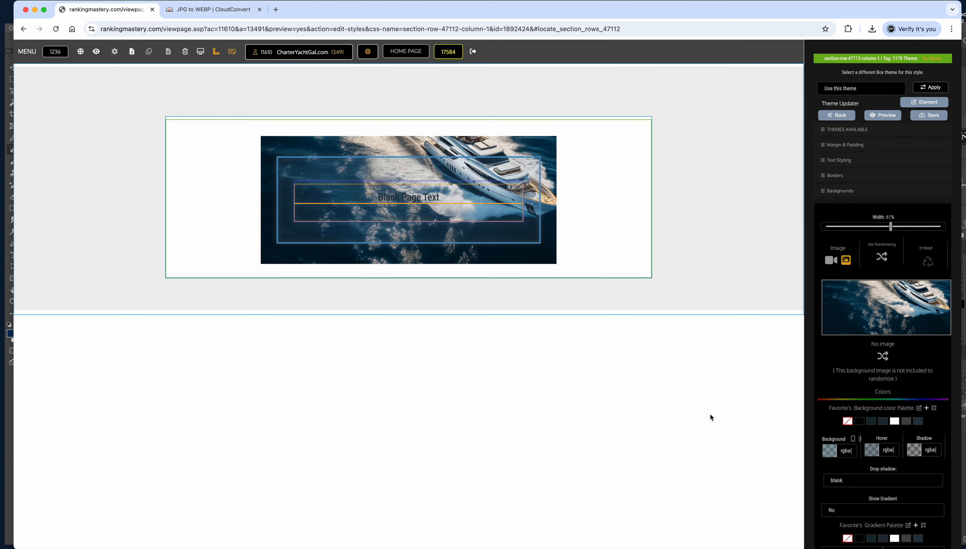
Replace the column's yacht background with the No image entry from the free images
{"action": "left_click", "coordinate": [878, 321]}
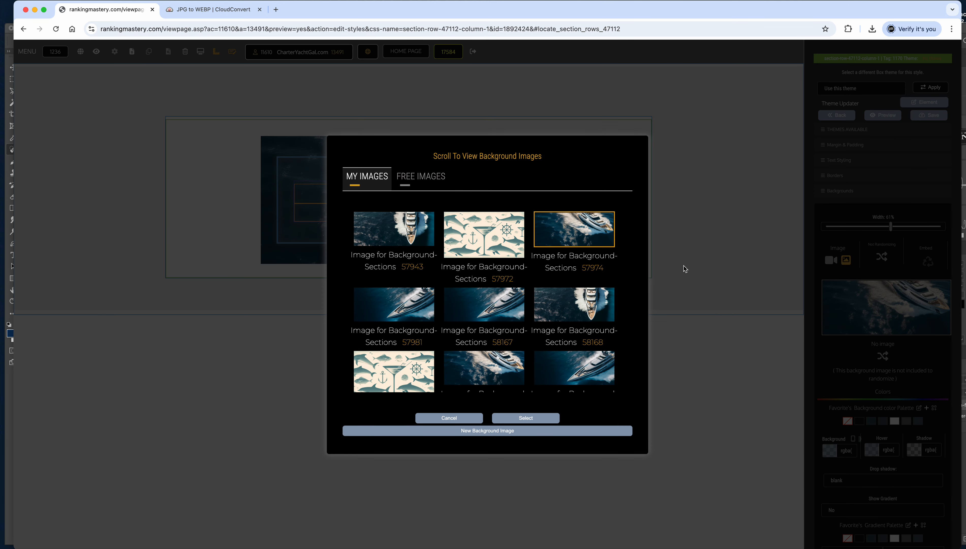
{"action": "left_click", "coordinate": [439, 177]}
{"action": "left_click", "coordinate": [406, 221]}
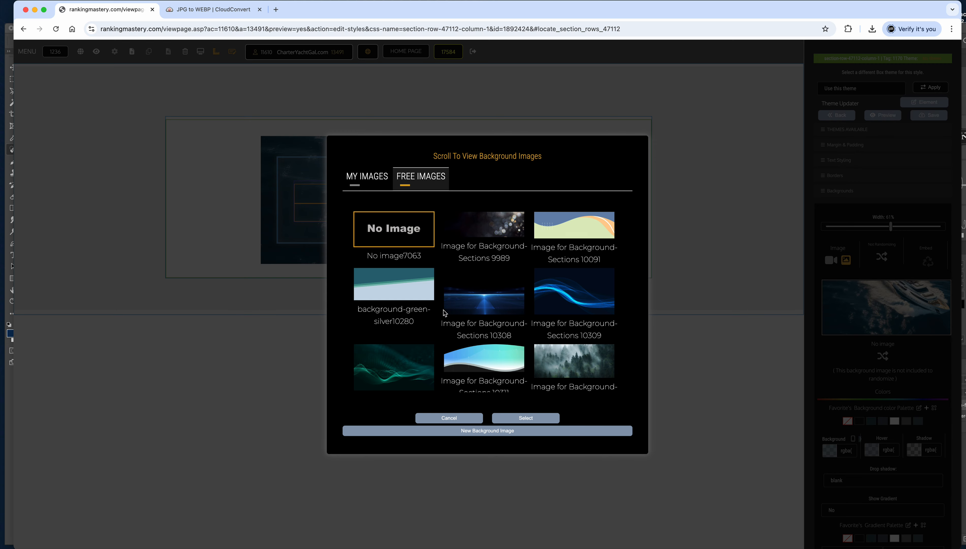
{"action": "left_click", "coordinate": [514, 420]}
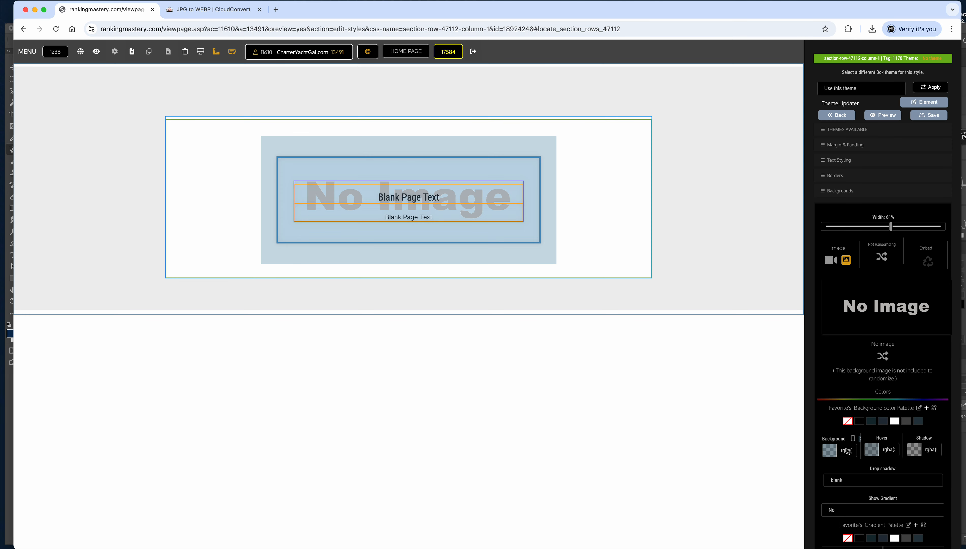
Apply an opaque red-to-purple gradient to the column's background and set its angle to 239 degrees
{"action": "scroll", "coordinate": [847, 450], "scroll_direction": "down", "scroll_amount": 2}
{"action": "scroll", "coordinate": [846, 449], "scroll_direction": "down", "scroll_amount": 3}
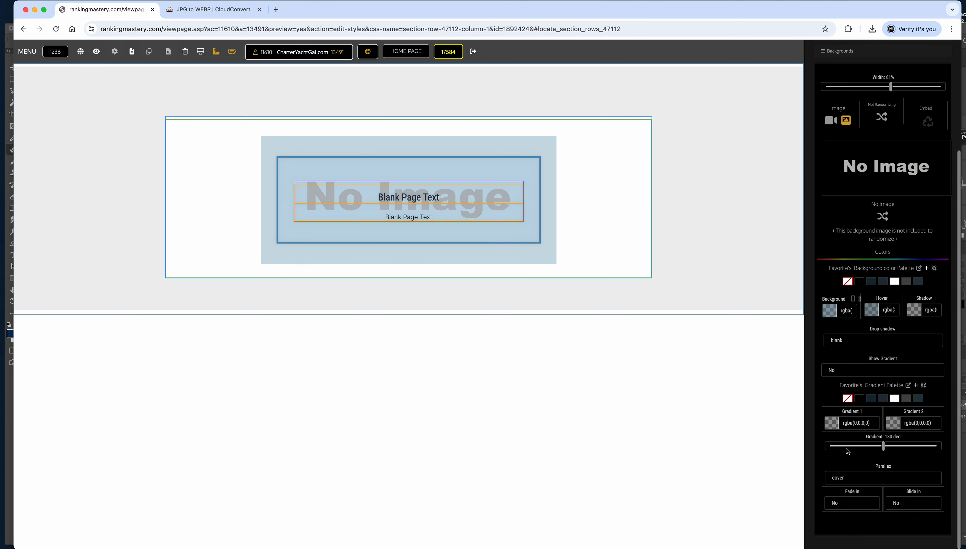
{"action": "left_click", "coordinate": [833, 426]}
{"action": "left_click", "coordinate": [834, 446]}
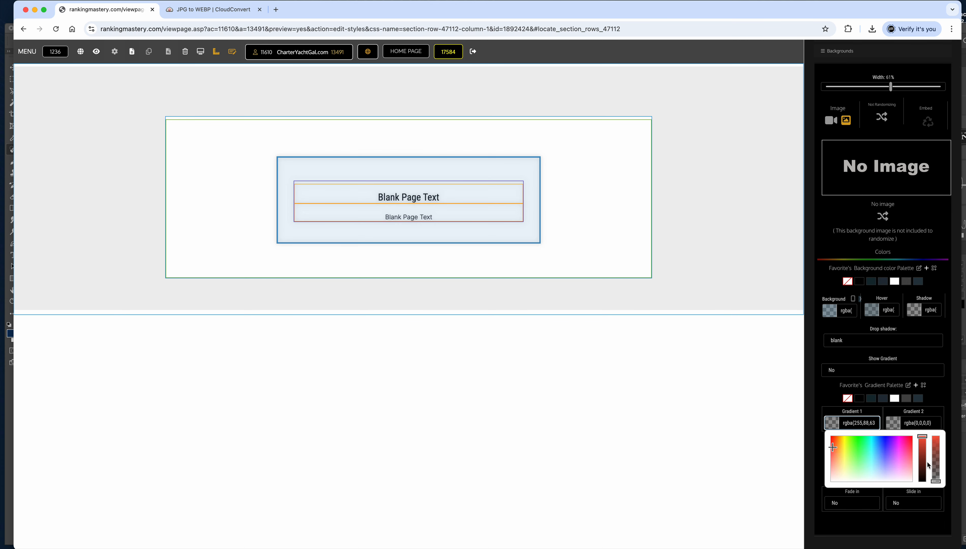
{"action": "left_click", "coordinate": [899, 422]}
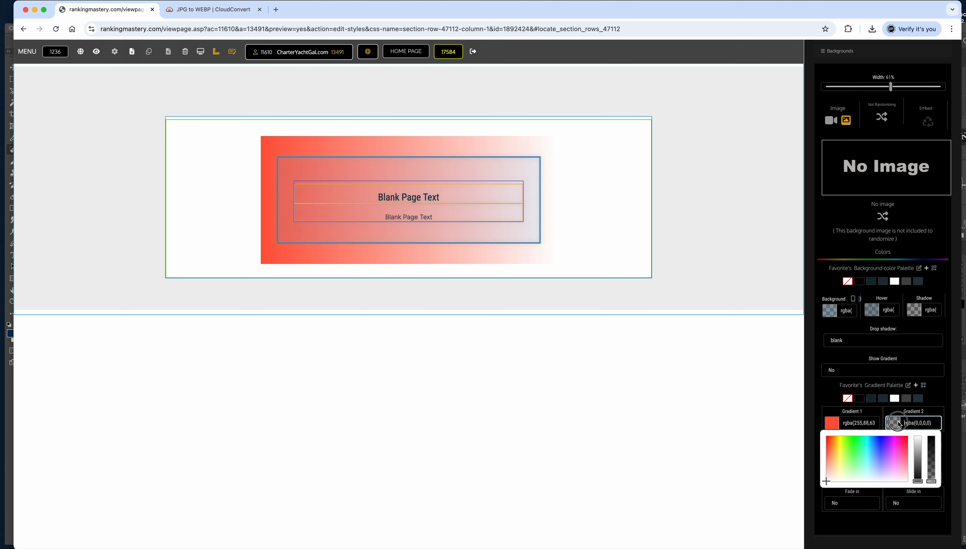
{"action": "left_click", "coordinate": [887, 447]}
{"action": "left_click", "coordinate": [932, 438]}
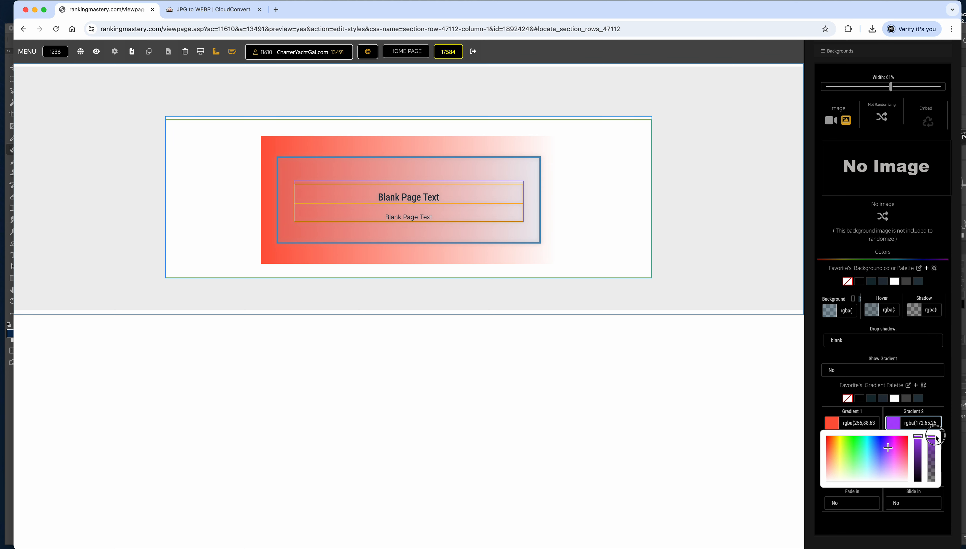
{"action": "left_click", "coordinate": [829, 406]}
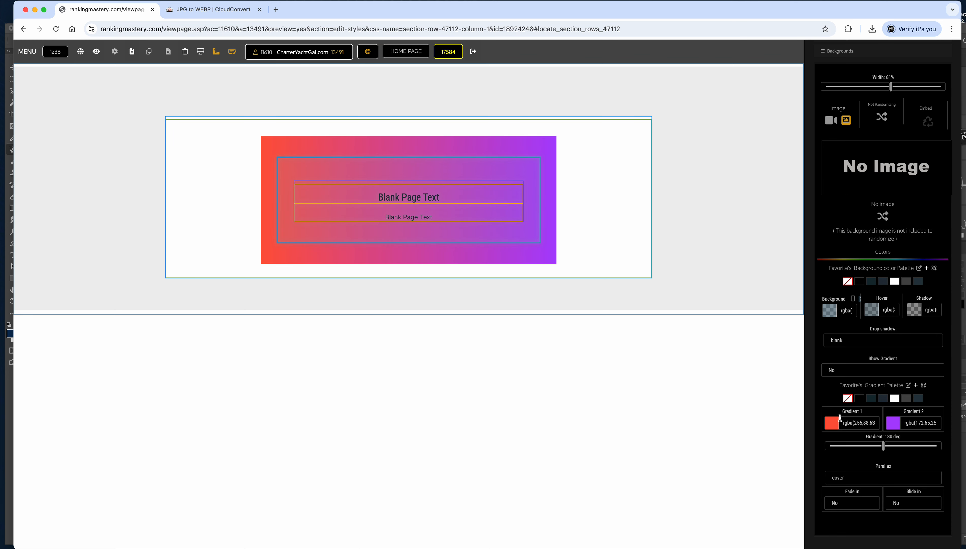
{"action": "mouse_move", "coordinate": [887, 447]}
{"action": "left_mouse_down"}
{"action": "mouse_move", "coordinate": [838, 448]}
{"action": "mouse_move", "coordinate": [901, 455]}
{"action": "left_mouse_up"}
{"action": "left_click", "coordinate": [816, 389]}
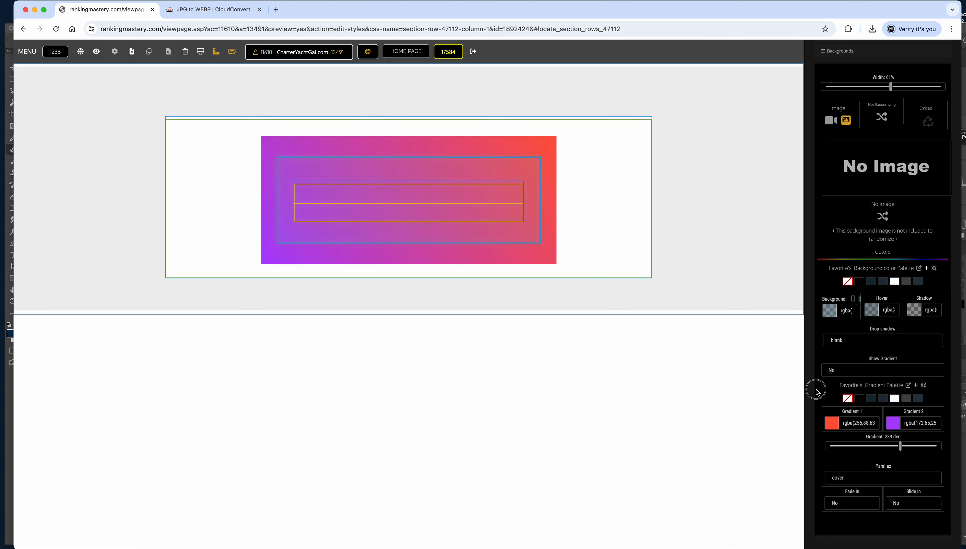
Give the gradient column a 0 0 11px 0 rgb(0 0 0 / 7%) drop shadow with an opaque black shadow color, and preview it
{"action": "left_click", "coordinate": [841, 374]}
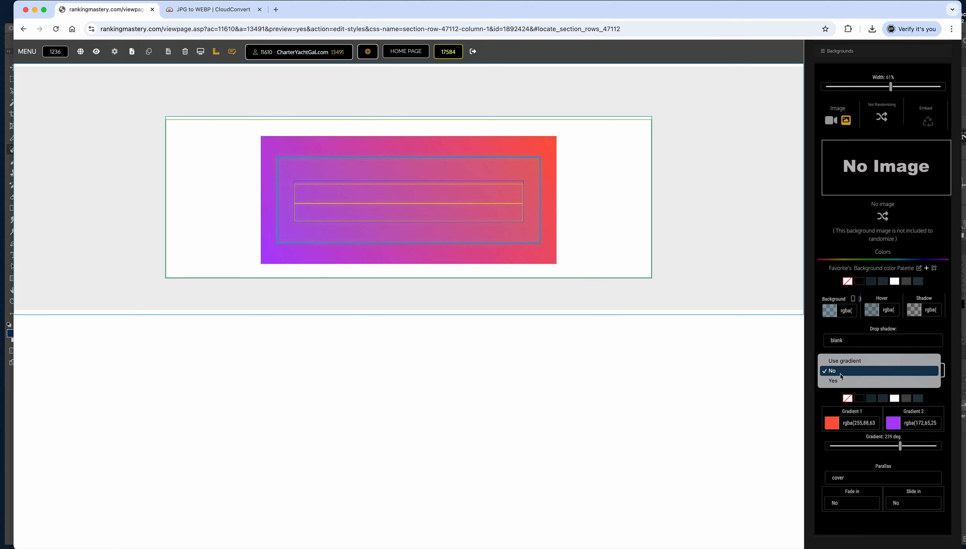
{"action": "left_click", "coordinate": [830, 397]}
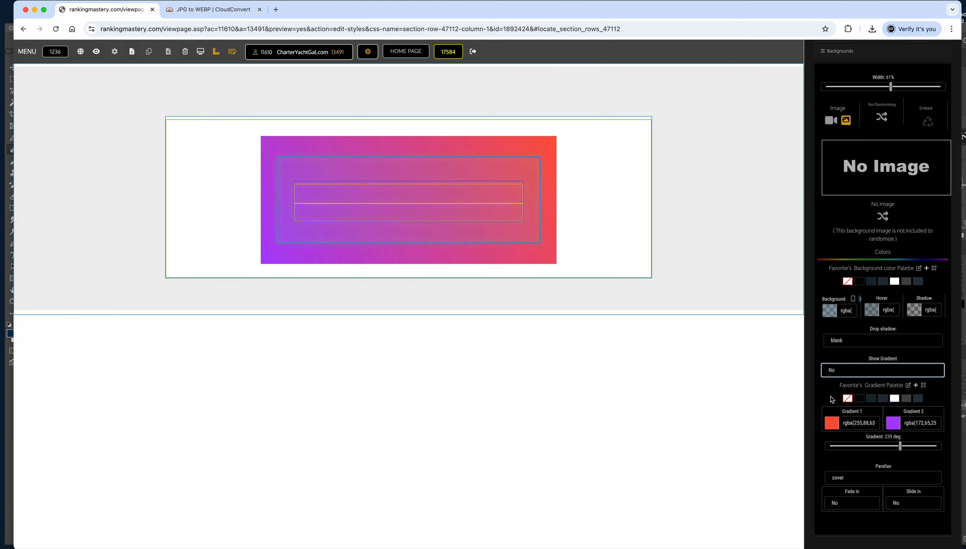
{"action": "left_click", "coordinate": [847, 340]}
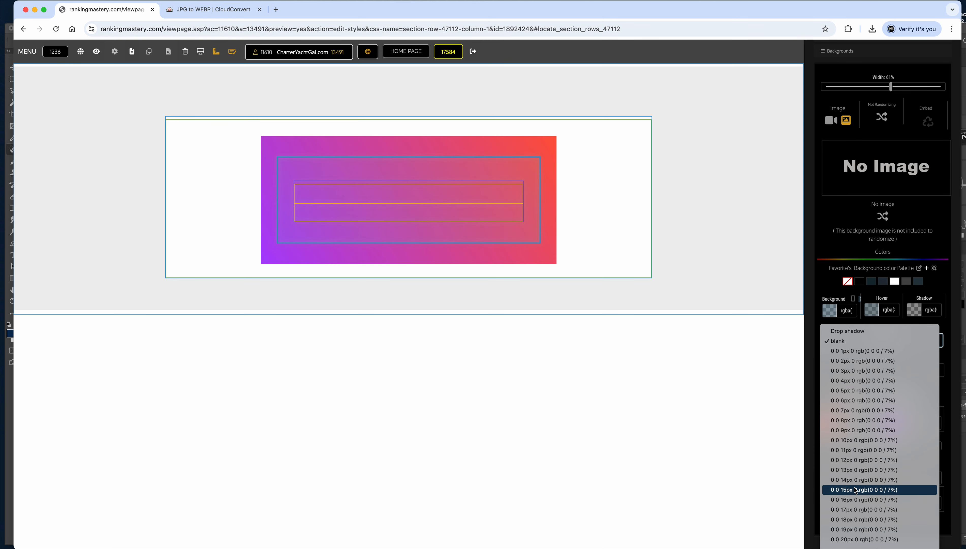
{"action": "left_click", "coordinate": [863, 451]}
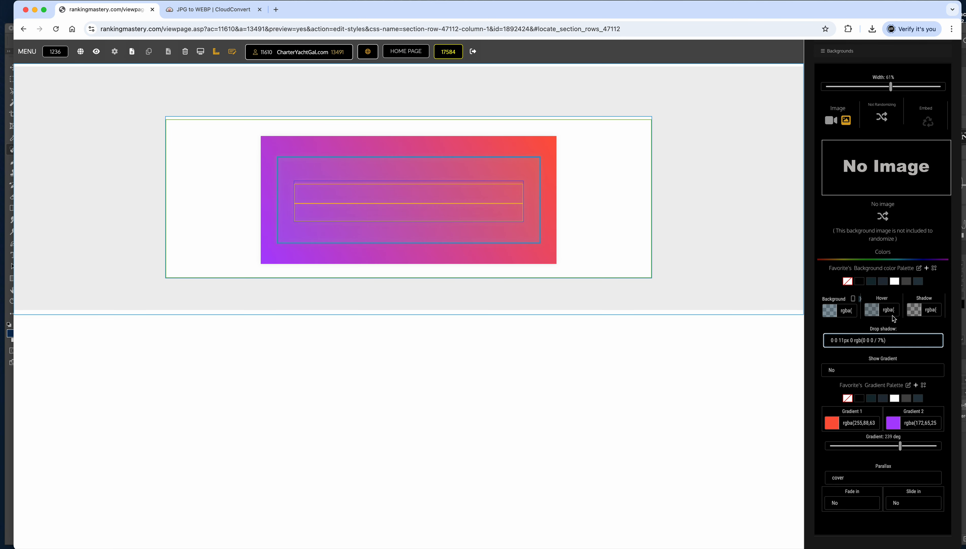
{"action": "left_click", "coordinate": [912, 310]}
{"action": "left_click_drag", "start_coordinate": [933, 342], "coordinate": [934, 320]}
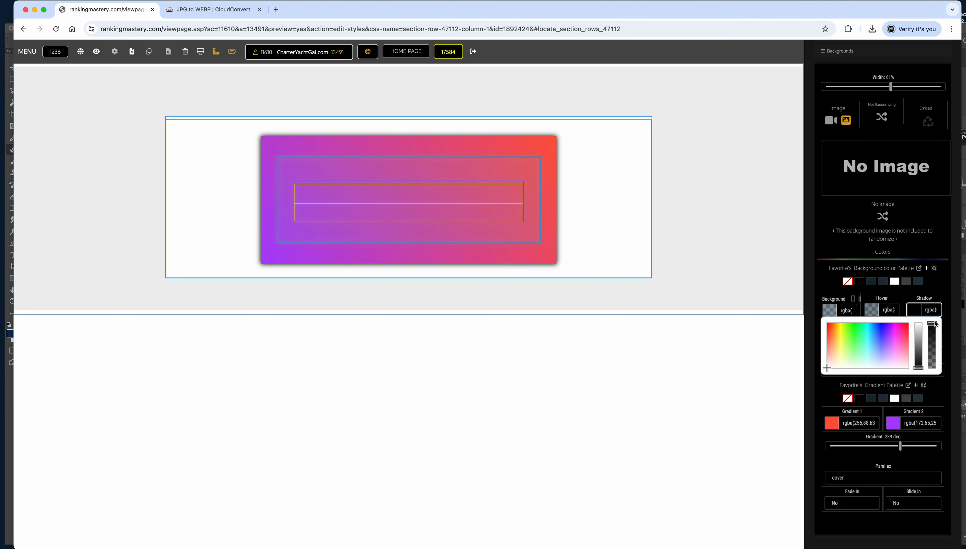
{"action": "left_click", "coordinate": [900, 293]}
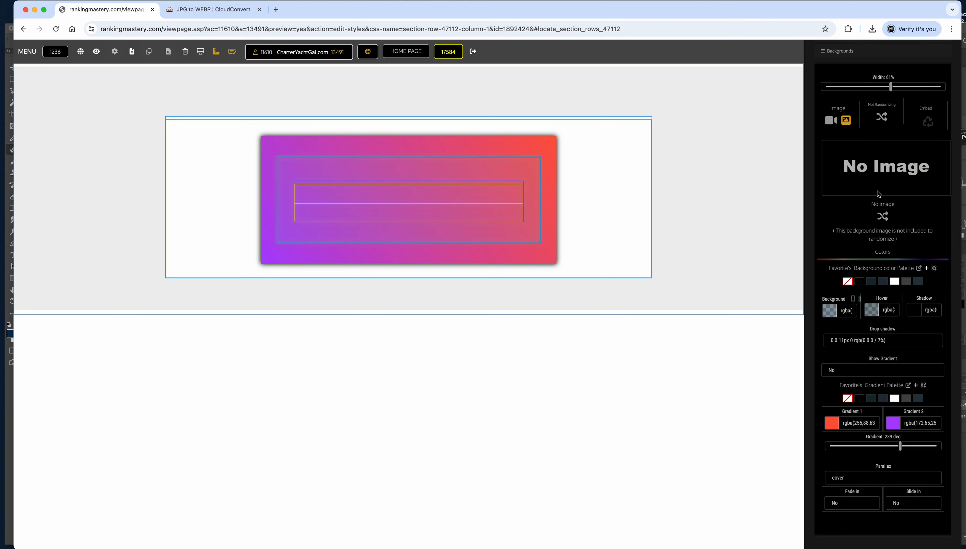
{"action": "scroll", "coordinate": [878, 184], "scroll_direction": "up", "scroll_amount": 4}
{"action": "left_click", "coordinate": [885, 116]}
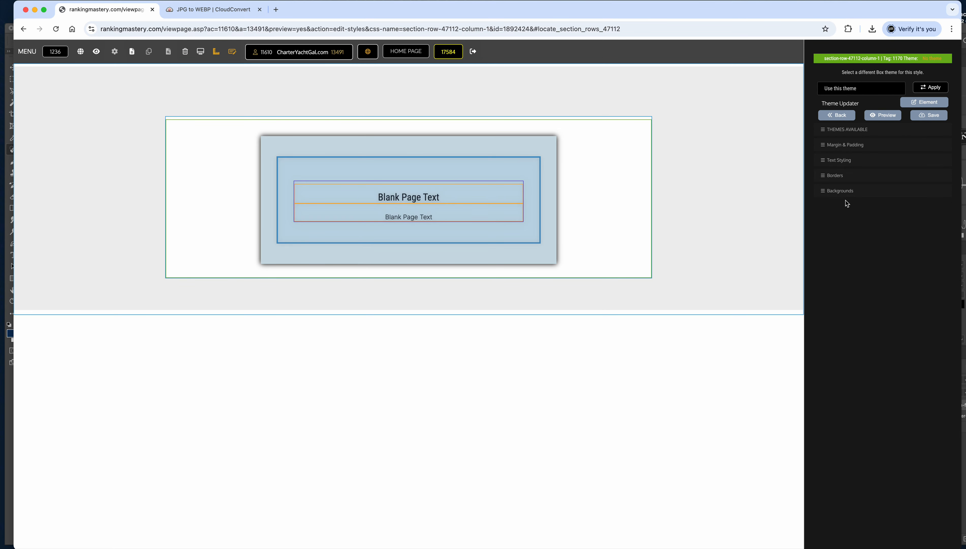
Turn on Show Gradient for the column's background and preview the result
{"action": "left_click", "coordinate": [844, 192]}
{"action": "scroll", "coordinate": [869, 440], "scroll_direction": "down", "scroll_amount": 5}
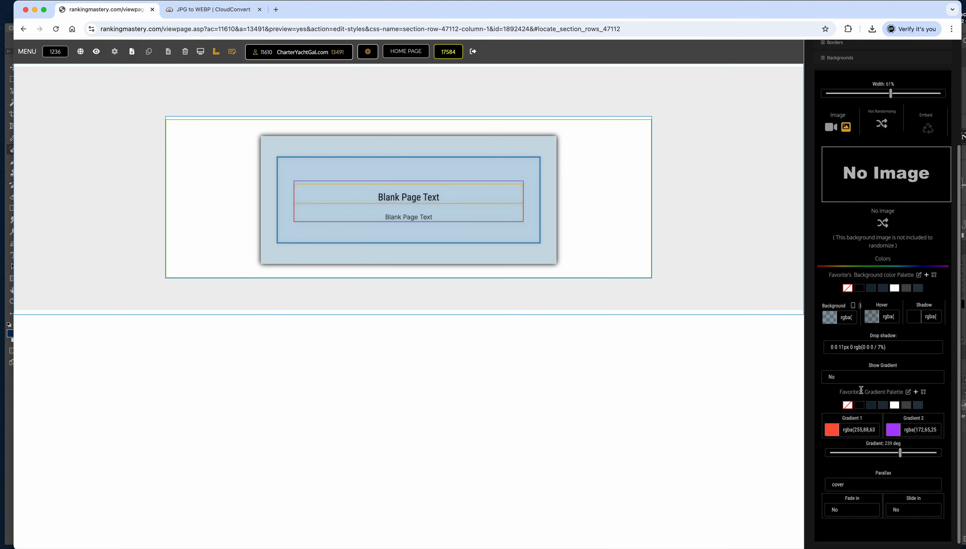
{"action": "left_click", "coordinate": [859, 380]}
{"action": "left_click", "coordinate": [859, 387]}
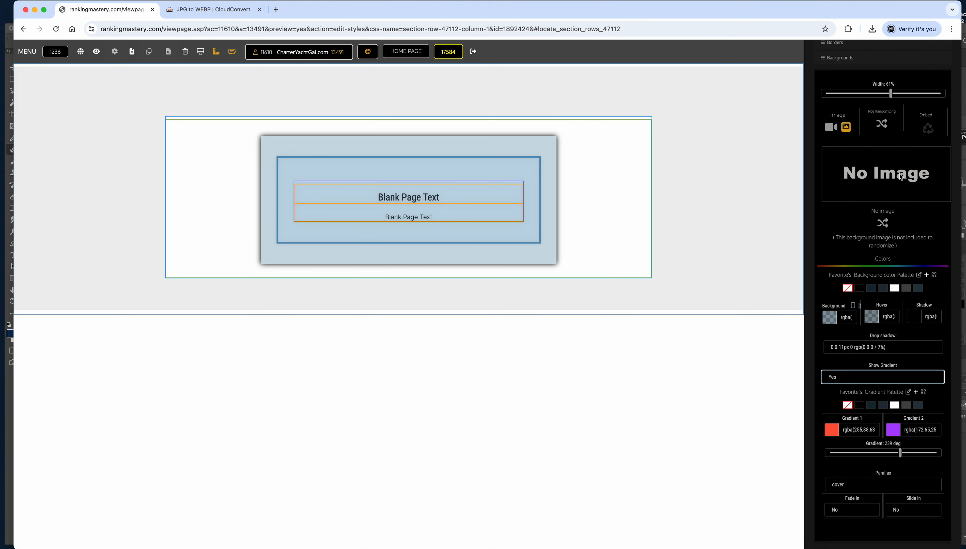
{"action": "scroll", "coordinate": [900, 176], "scroll_direction": "up", "scroll_amount": 5}
{"action": "left_click", "coordinate": [889, 114]}
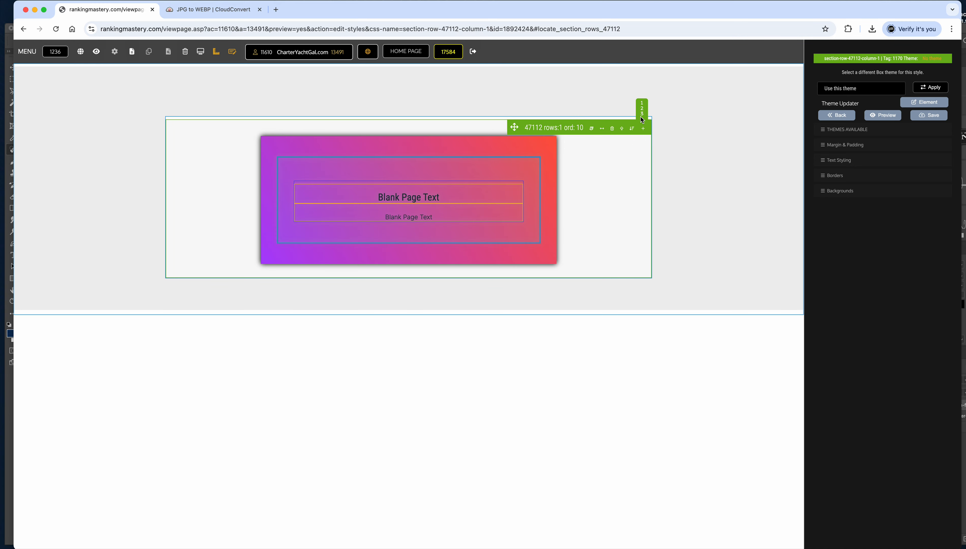
Add a two-column row below the gradient column and give its first column a dark navy palette background, matched for mobile
{"action": "left_click", "coordinate": [642, 109]}
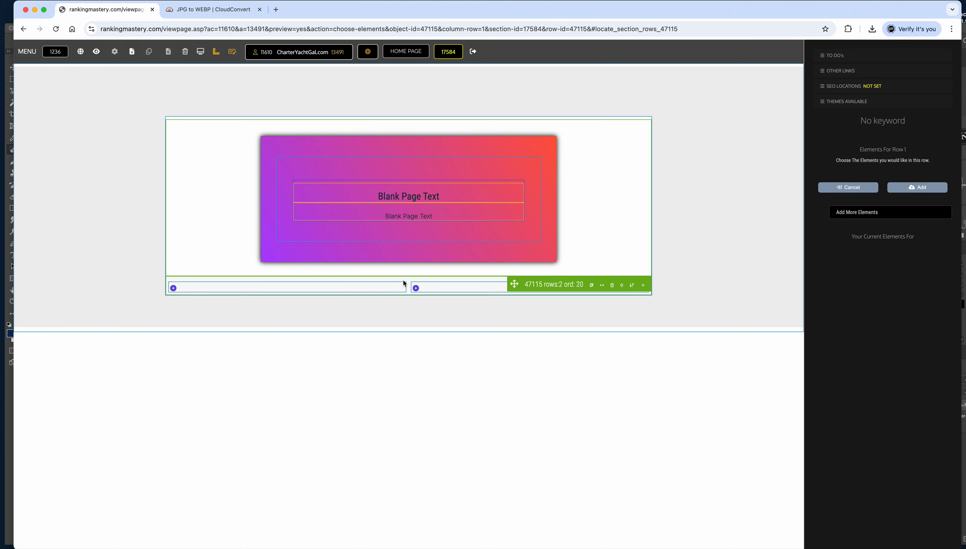
{"action": "mouse_move", "coordinate": [363, 284]}
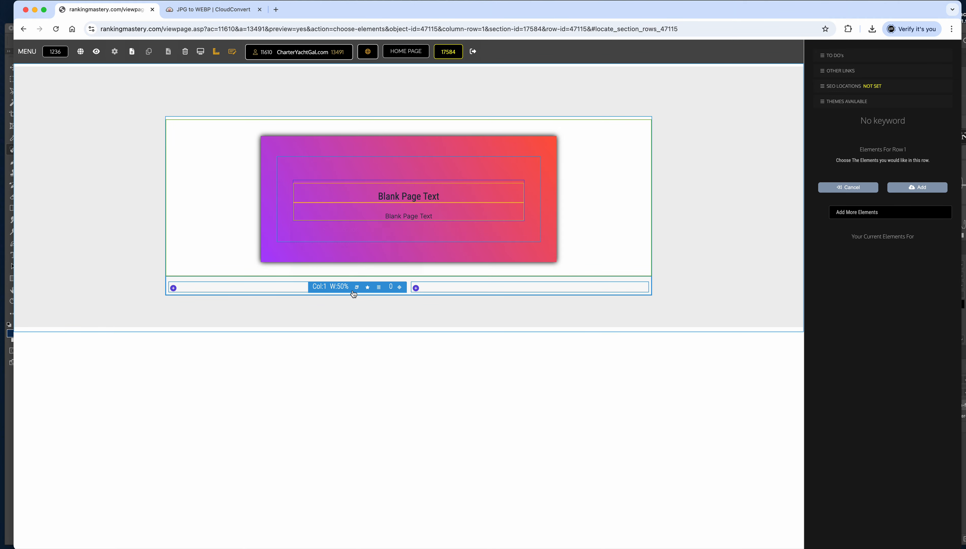
{"action": "left_click", "coordinate": [356, 287]}
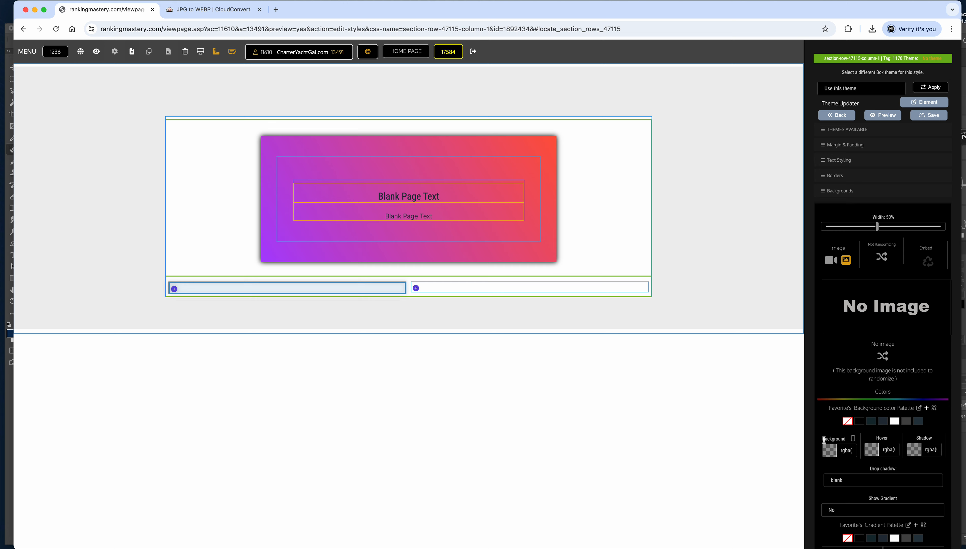
{"action": "left_click", "coordinate": [882, 421]}
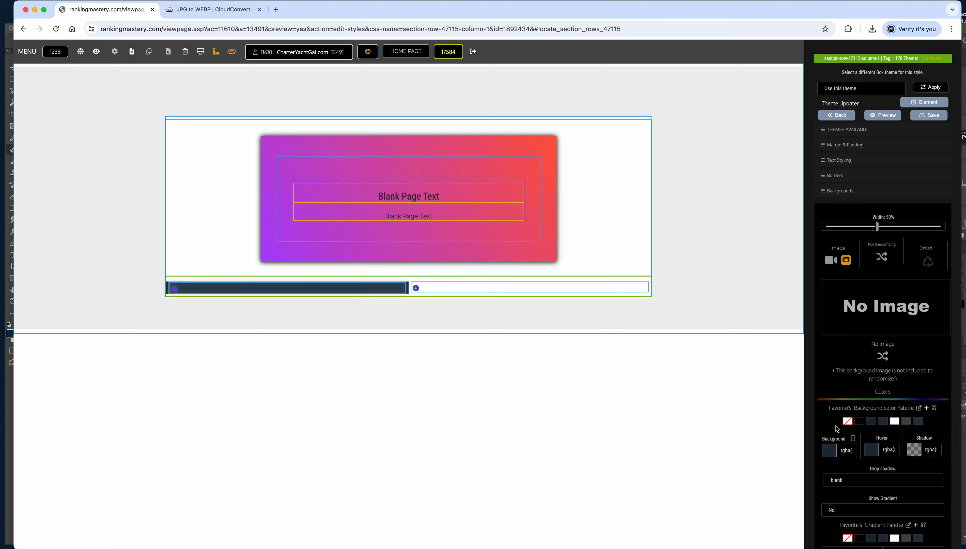
{"action": "left_click", "coordinate": [932, 116]}
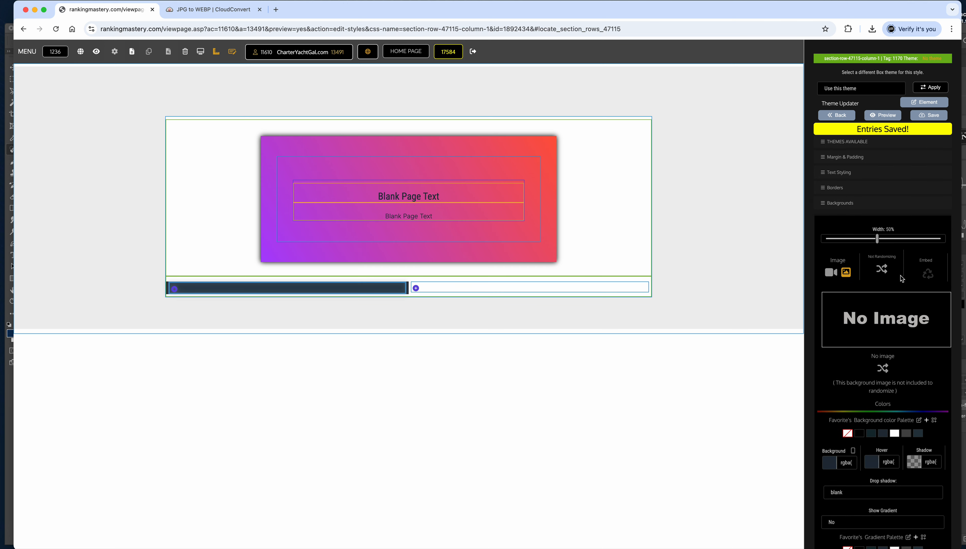
{"action": "left_click", "coordinate": [851, 451]}
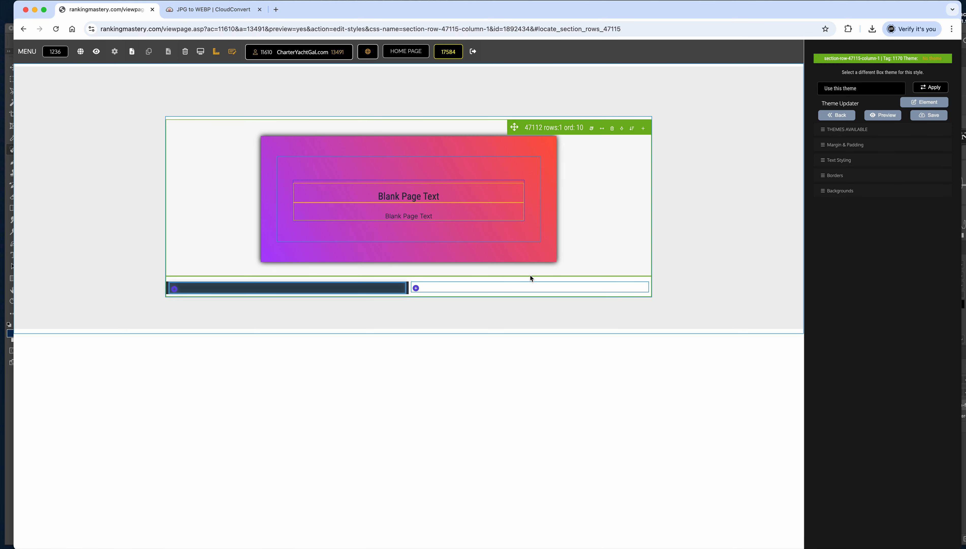
Set the new row's second column background to an opaque dark olive green
{"action": "mouse_move", "coordinate": [544, 287]}
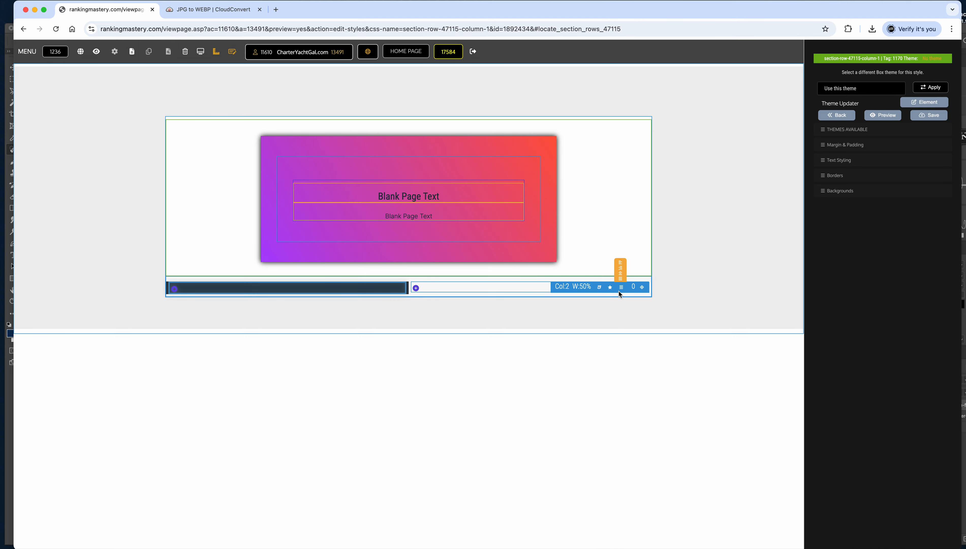
{"action": "left_click", "coordinate": [599, 287]}
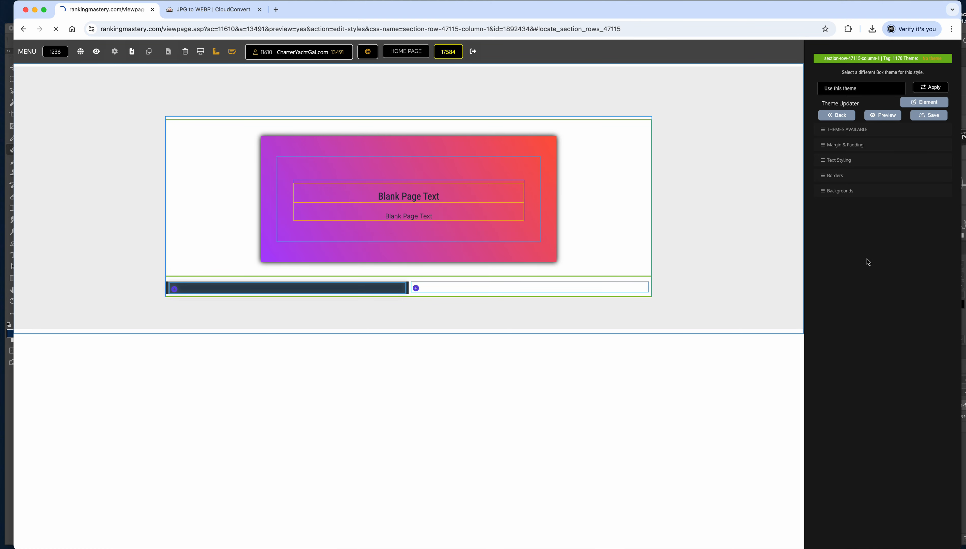
{"action": "left_click", "coordinate": [842, 190]}
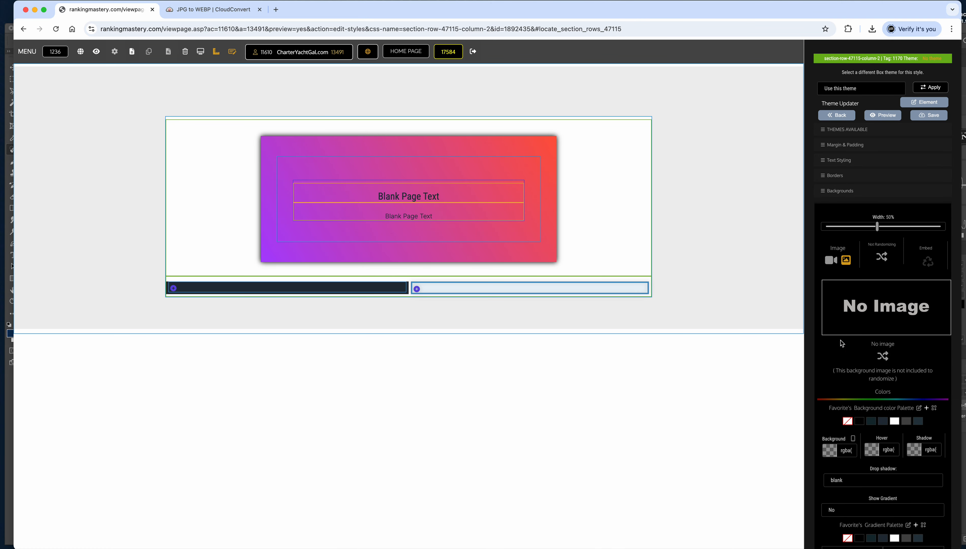
{"action": "left_click", "coordinate": [839, 448]}
{"action": "left_click", "coordinate": [845, 474]}
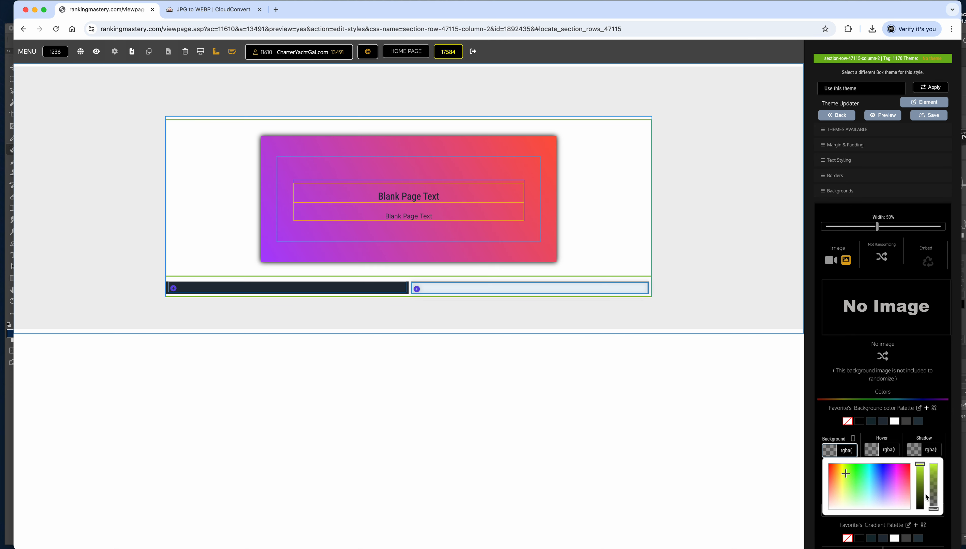
{"action": "left_click", "coordinate": [920, 485]}
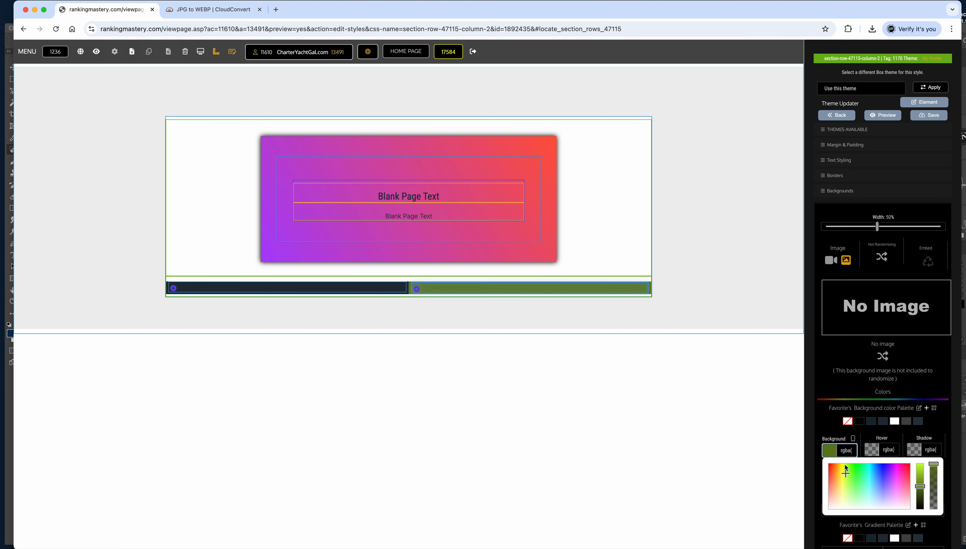
Copy the second column's olive green background color to its hover color and save the style
{"action": "triple_click", "coordinate": [848, 451]}
{"action": "left_click", "coordinate": [893, 451]}
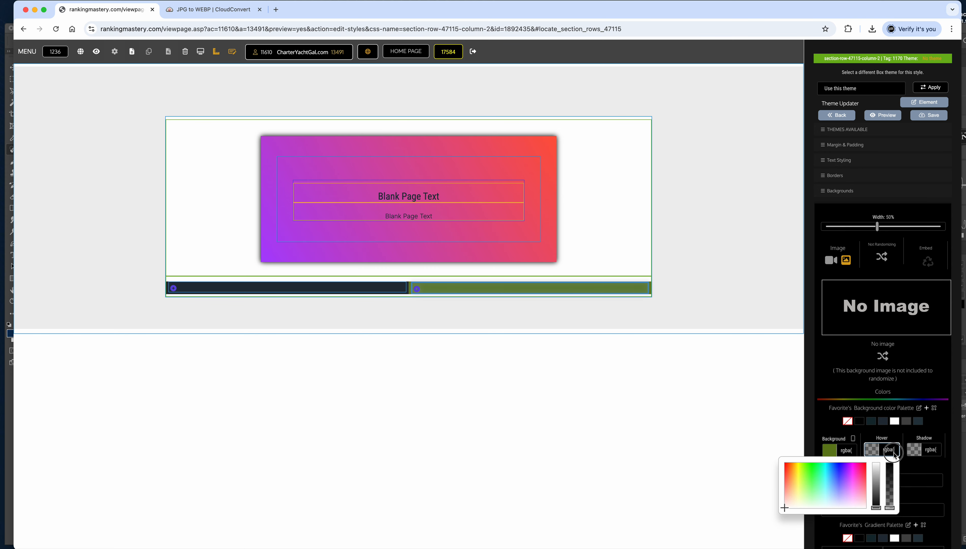
{"action": "key", "text": "ctrl+v"}
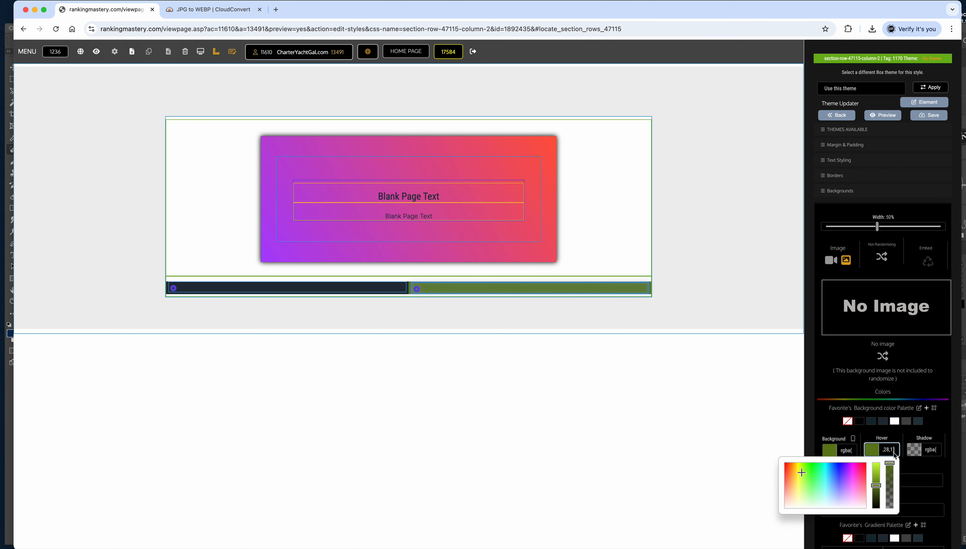
{"action": "left_click", "coordinate": [926, 117]}
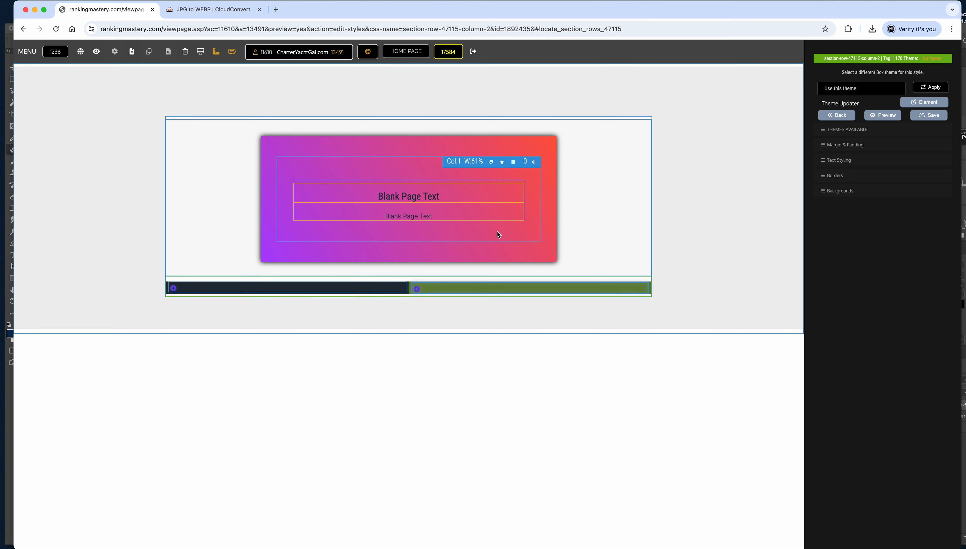
Add a Text Block element to the first column of the new row
{"action": "left_click", "coordinate": [174, 289]}
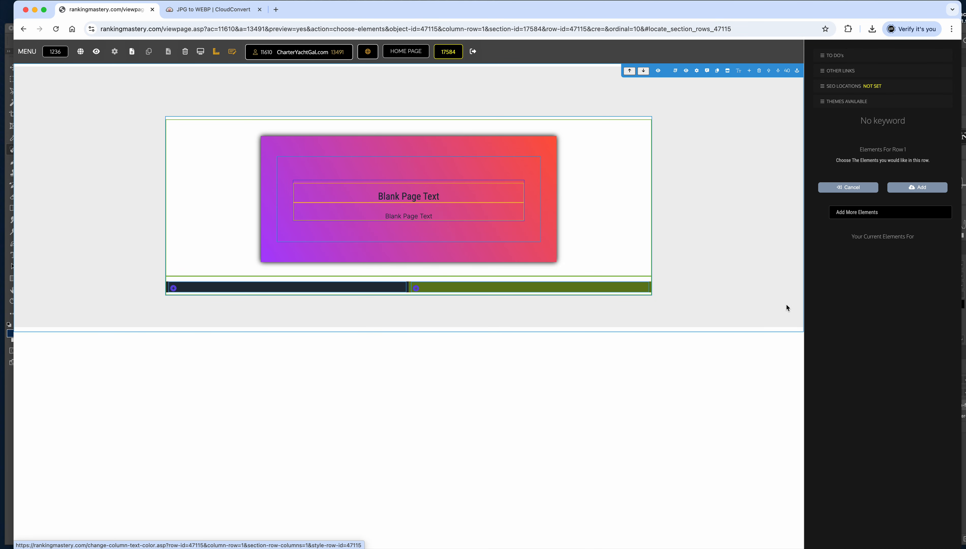
{"action": "left_click", "coordinate": [880, 216]}
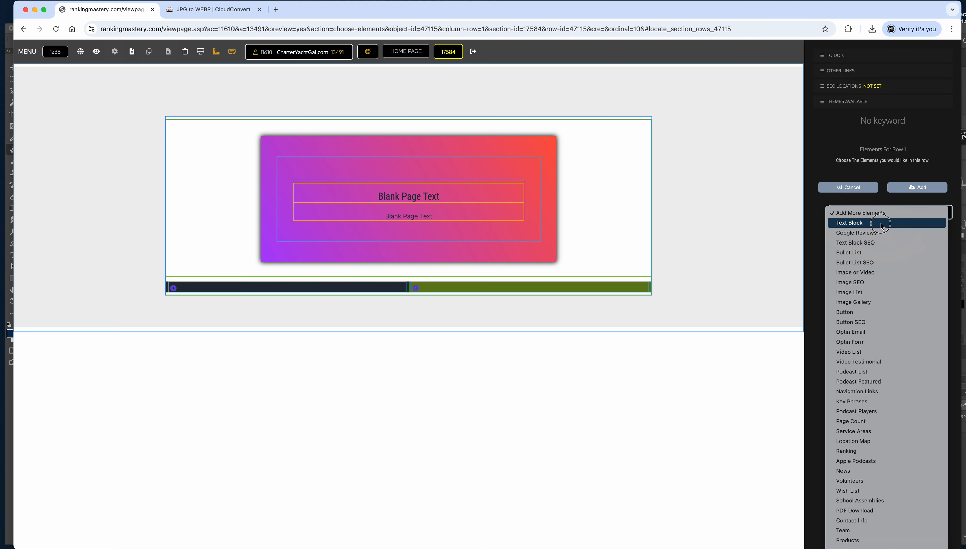
{"action": "left_click", "coordinate": [881, 223]}
{"action": "left_click", "coordinate": [918, 188]}
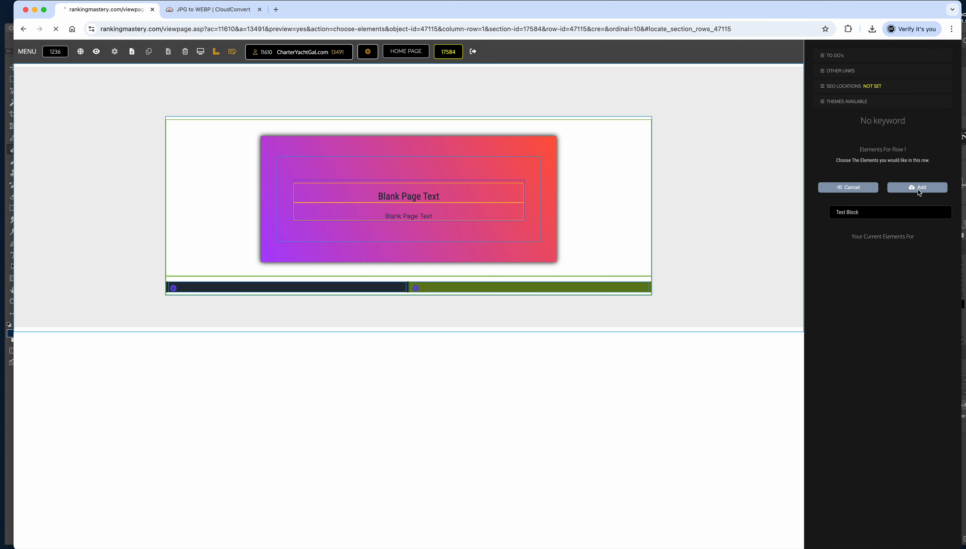
Set the new text block's H3 headline color to white, save it and match the text color for mobile
{"action": "mouse_move", "coordinate": [336, 299]}
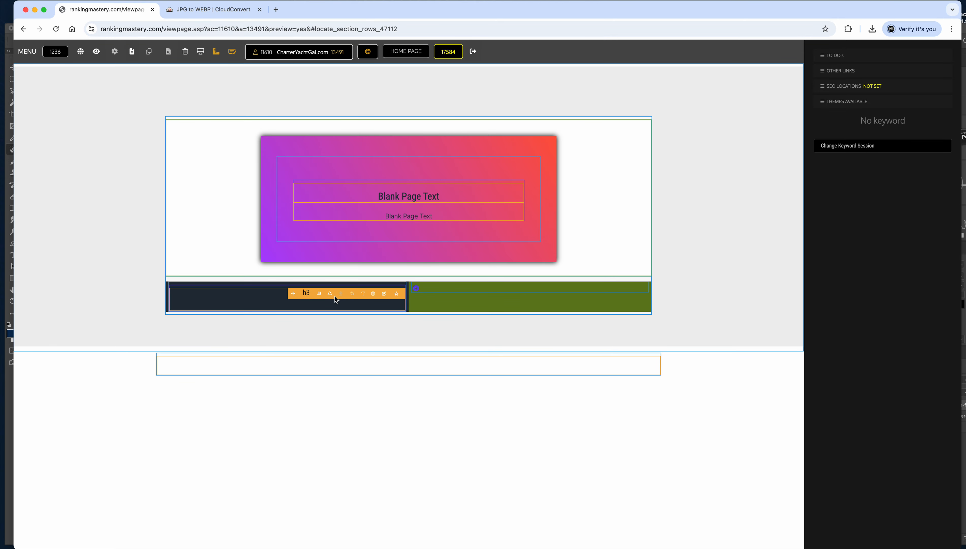
{"action": "left_click", "coordinate": [319, 294]}
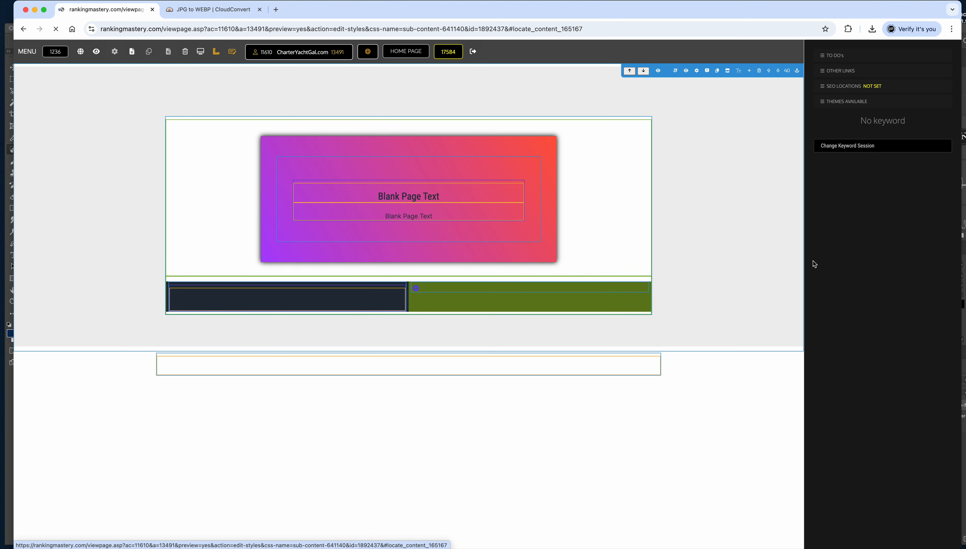
{"action": "left_click", "coordinate": [848, 161]}
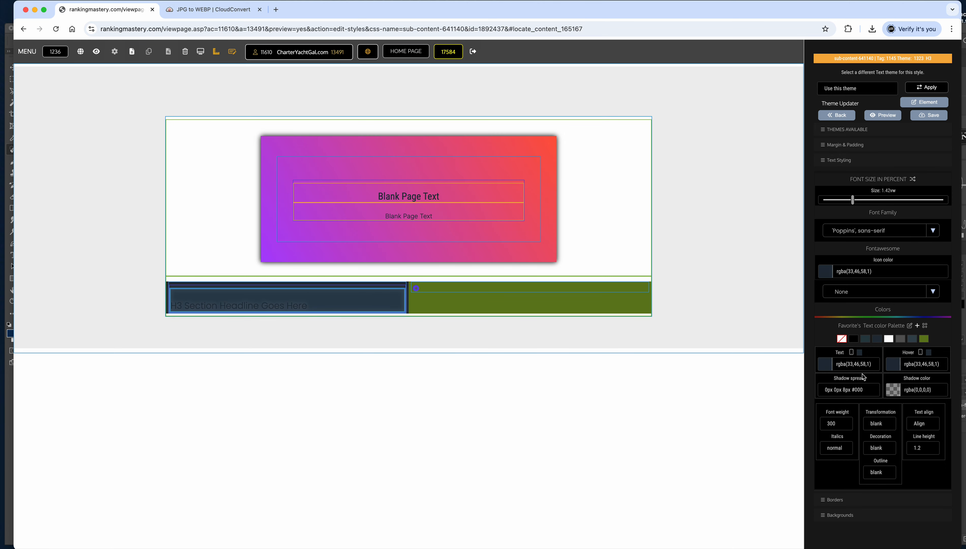
{"action": "left_click", "coordinate": [889, 338]}
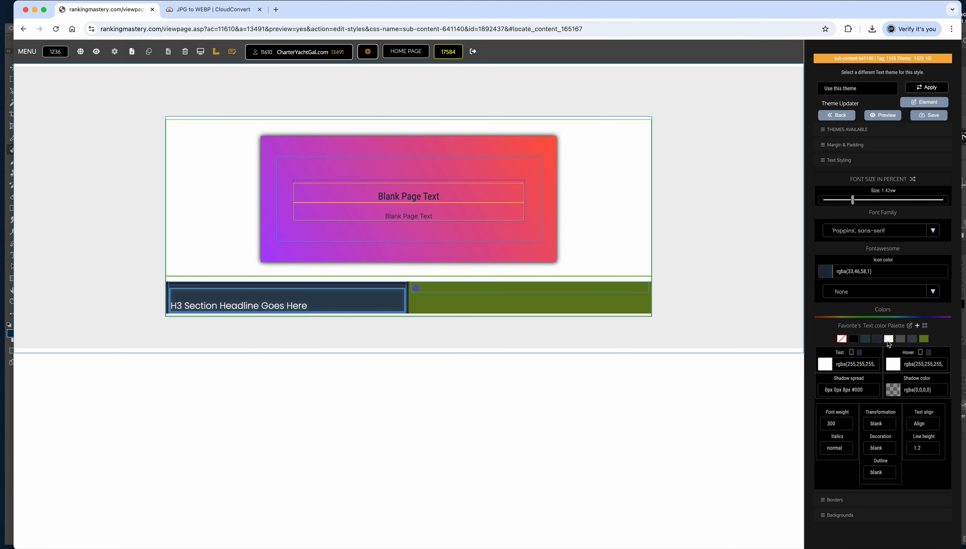
{"action": "left_click", "coordinate": [924, 115]}
{"action": "left_click", "coordinate": [850, 365]}
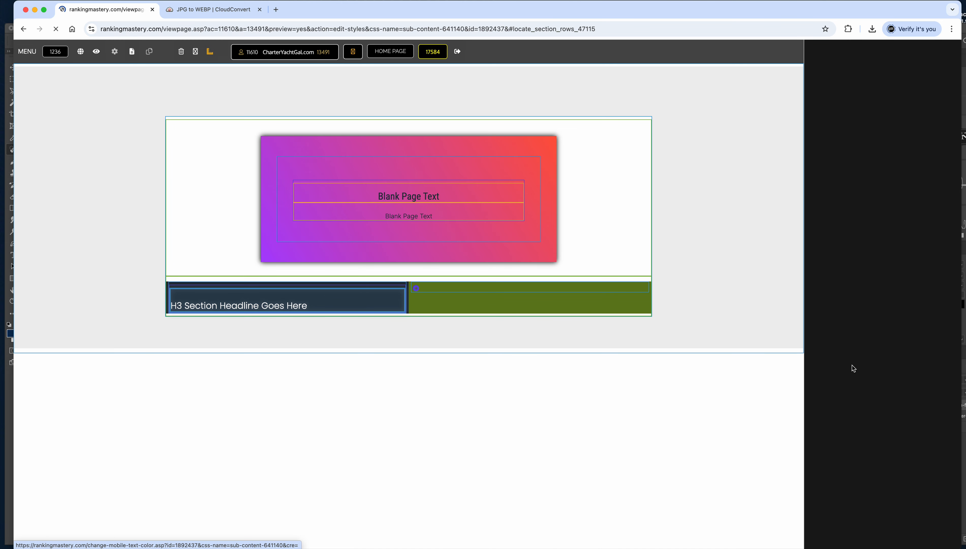
Style the H3 headline text at about 2.98vw in Arial Black with a font weight of 600
{"action": "left_click", "coordinate": [863, 160]}
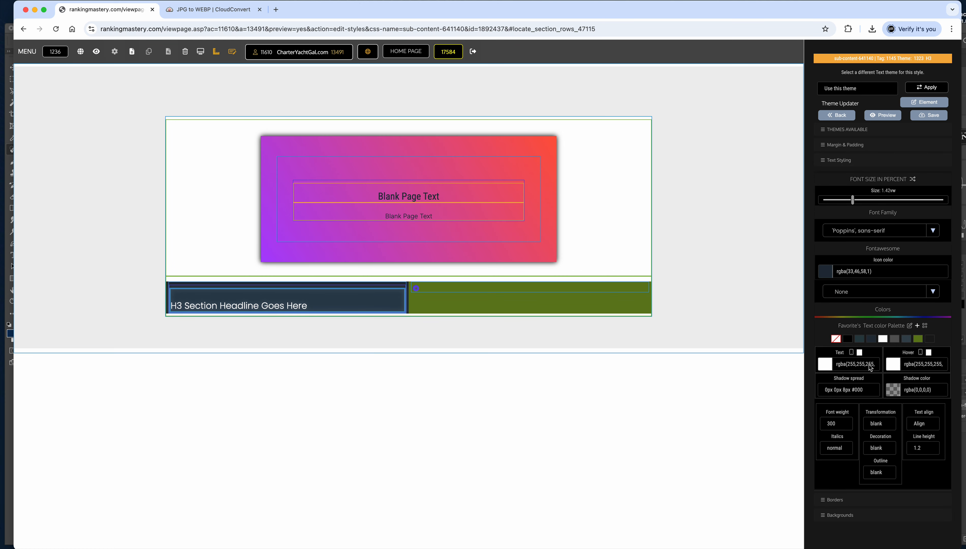
{"action": "left_click_drag", "start_coordinate": [852, 200], "coordinate": [882, 198]}
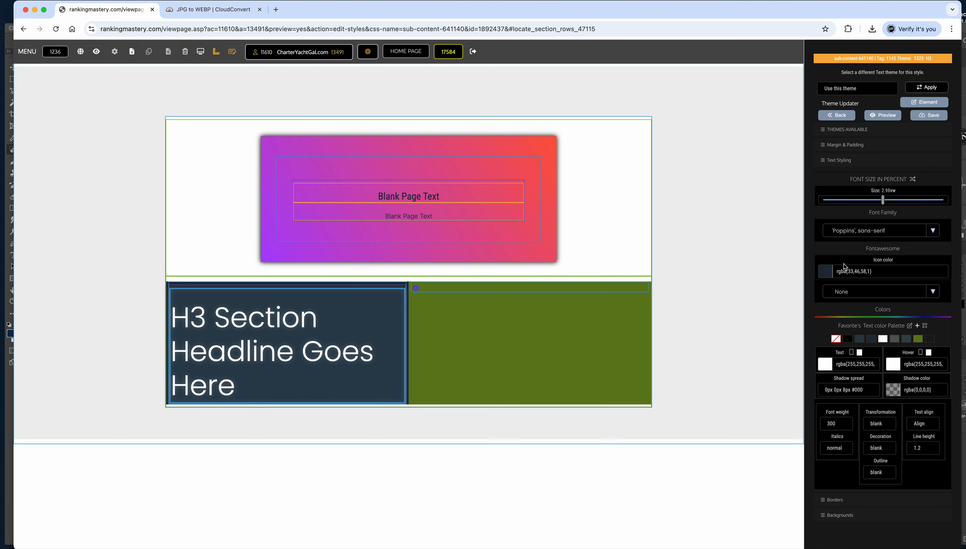
{"action": "left_click", "coordinate": [849, 231]}
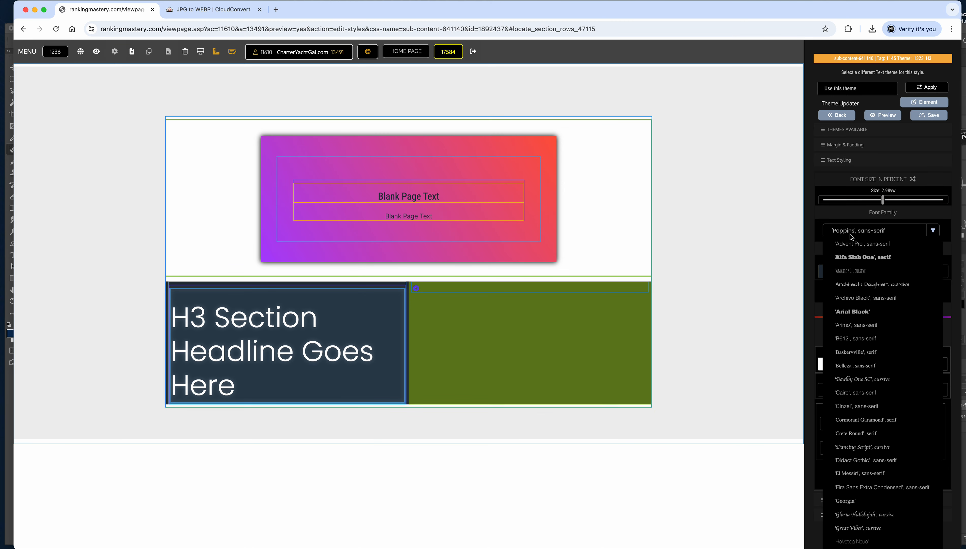
{"action": "left_click", "coordinate": [850, 309]}
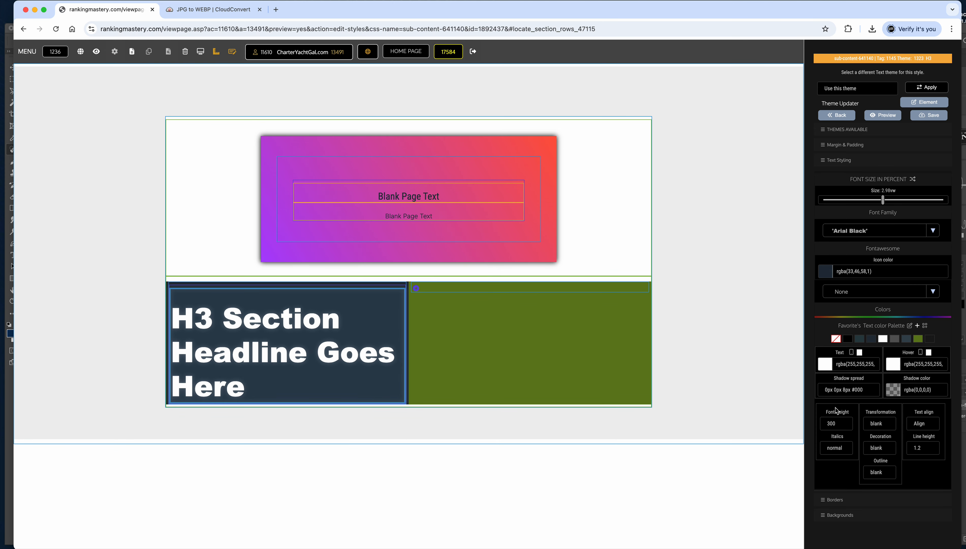
{"action": "left_click", "coordinate": [836, 424]}
Look over the H3 headline's border and background style options and preview the style
{"action": "left_click", "coordinate": [844, 500]}
{"action": "scroll", "coordinate": [845, 506], "scroll_direction": "down", "scroll_amount": 3}
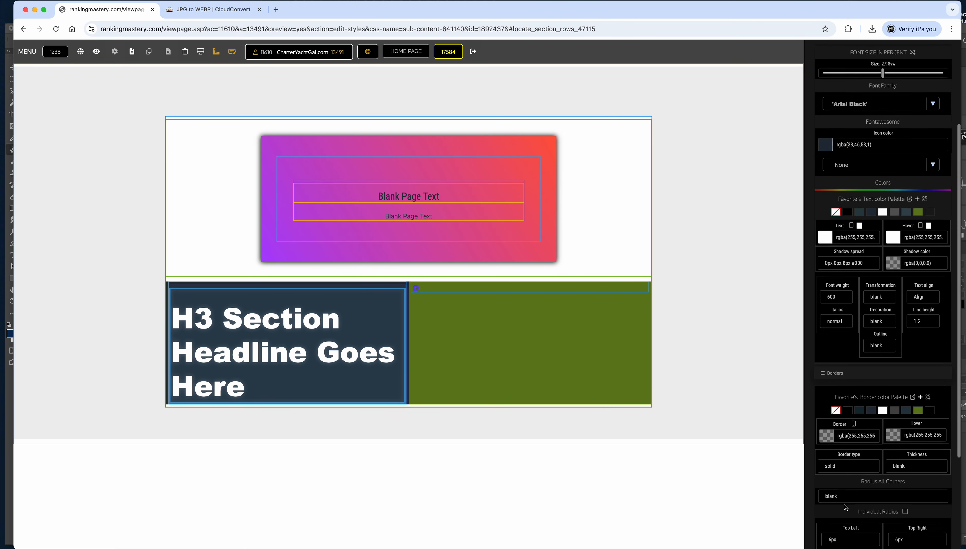
{"action": "left_click", "coordinate": [847, 330]}
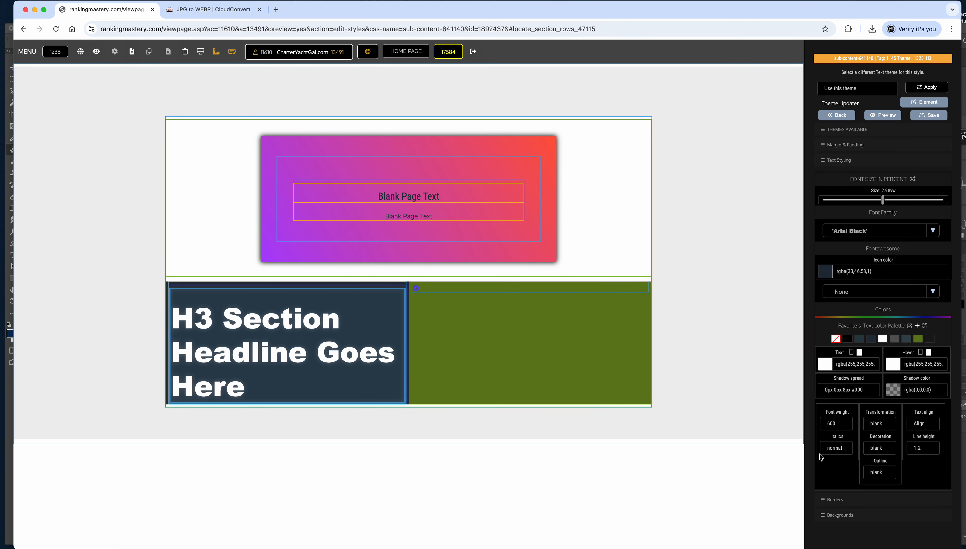
{"action": "left_click", "coordinate": [826, 515]}
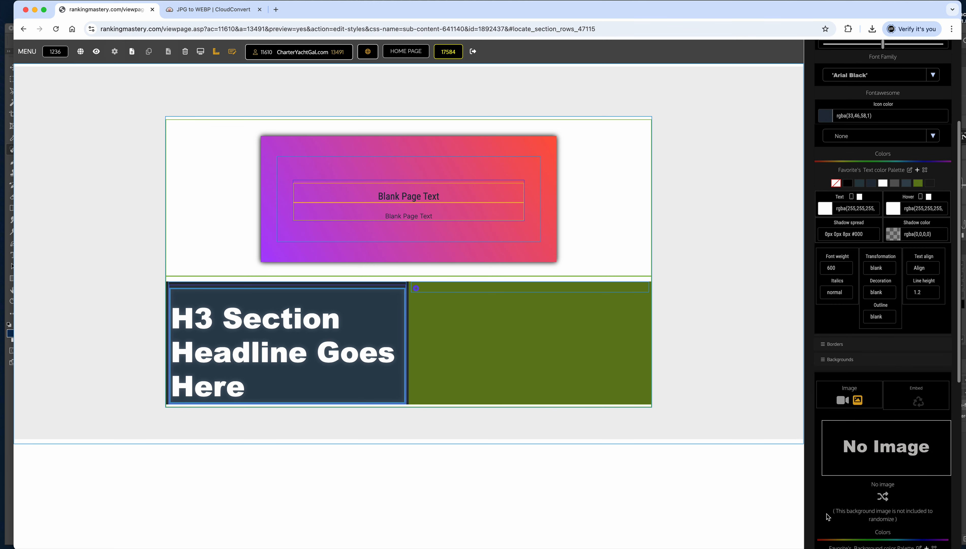
{"action": "scroll", "coordinate": [890, 330], "scroll_direction": "up", "scroll_amount": 4}
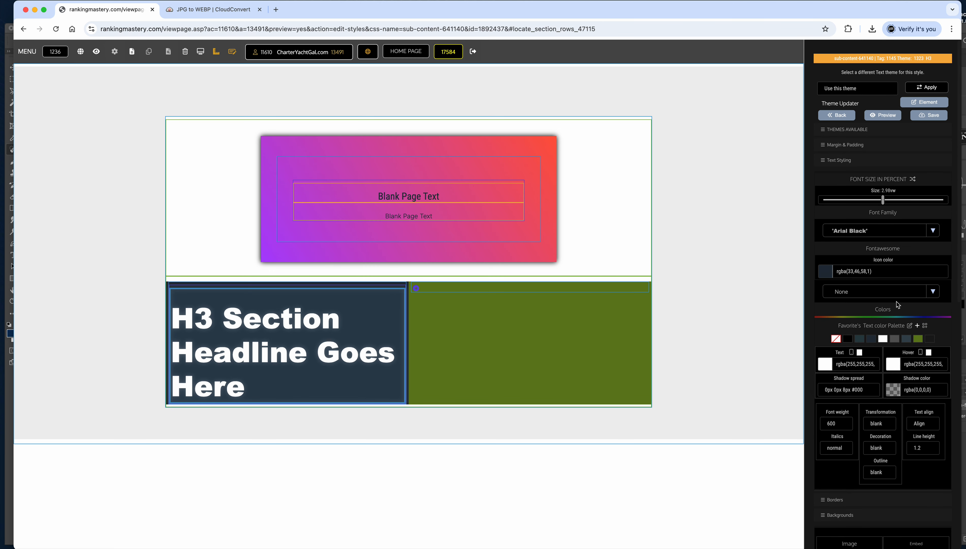
{"action": "left_click", "coordinate": [882, 115]}
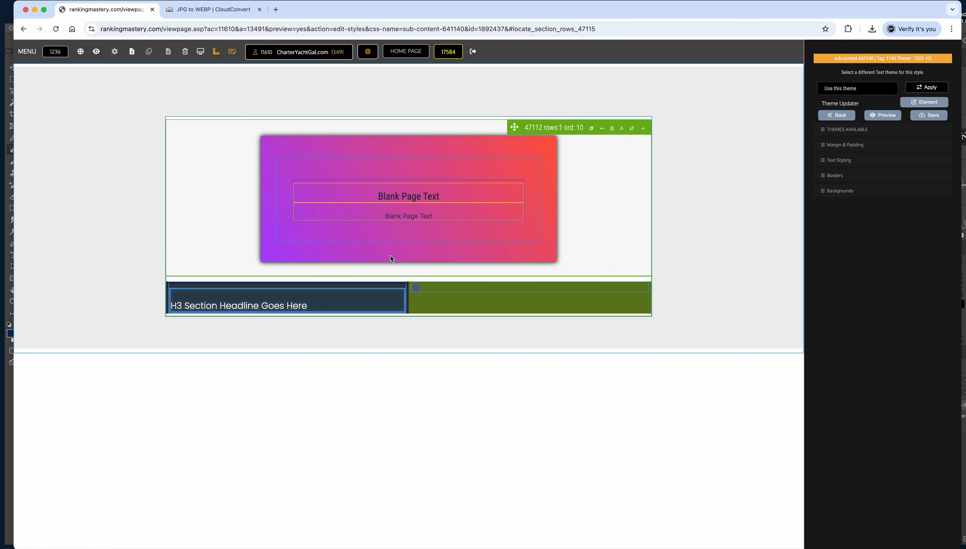
Add a paragraph text element below the H3 headline in the first column's text block
{"action": "mouse_move", "coordinate": [348, 285]}
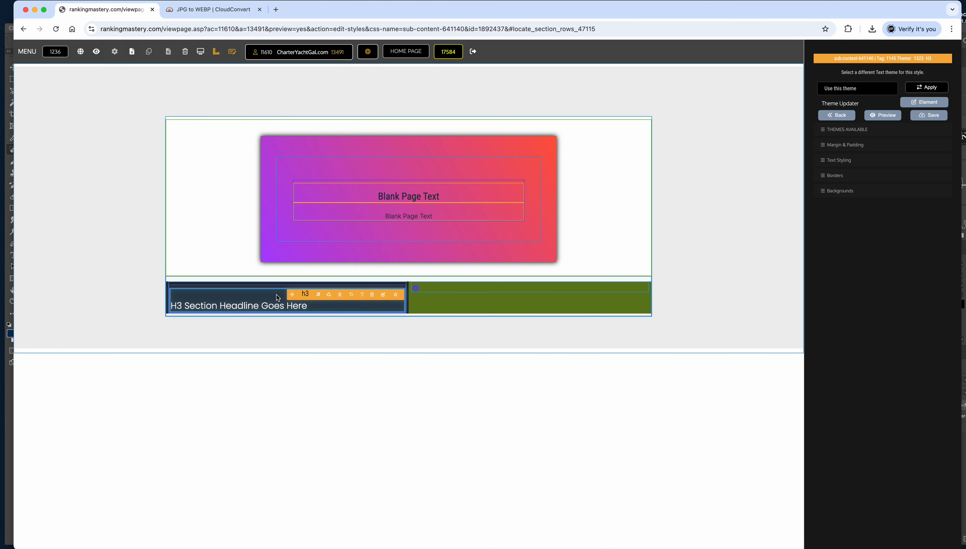
{"action": "mouse_move", "coordinate": [277, 287]}
{"action": "mouse_move", "coordinate": [382, 295]}
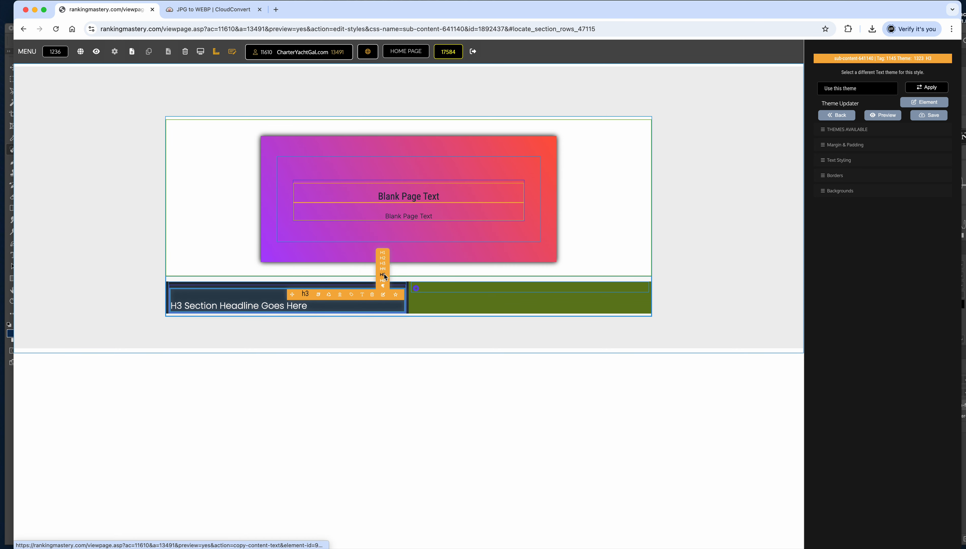
{"action": "left_click", "coordinate": [381, 286]}
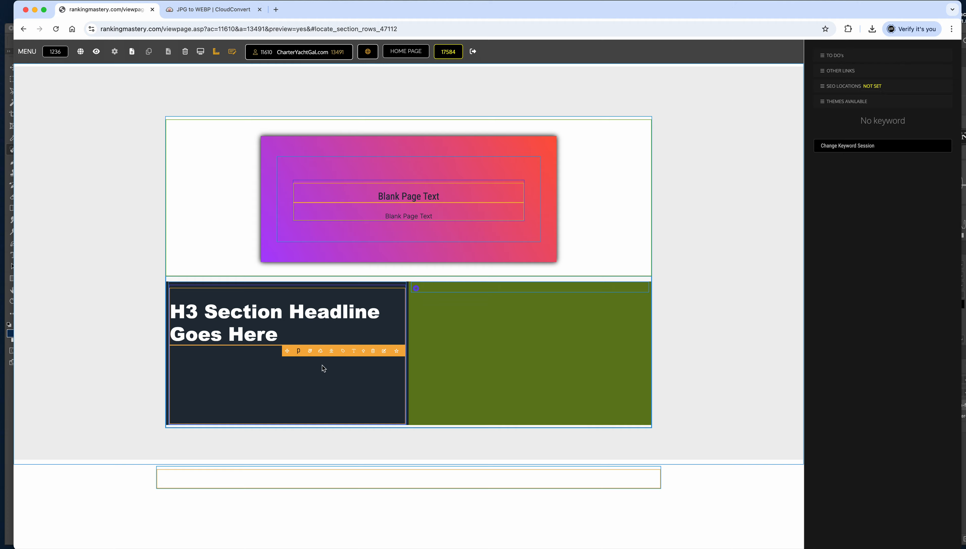
Set the new paragraph's text color to white, save it and match the text color for mobile
{"action": "left_click", "coordinate": [311, 351]}
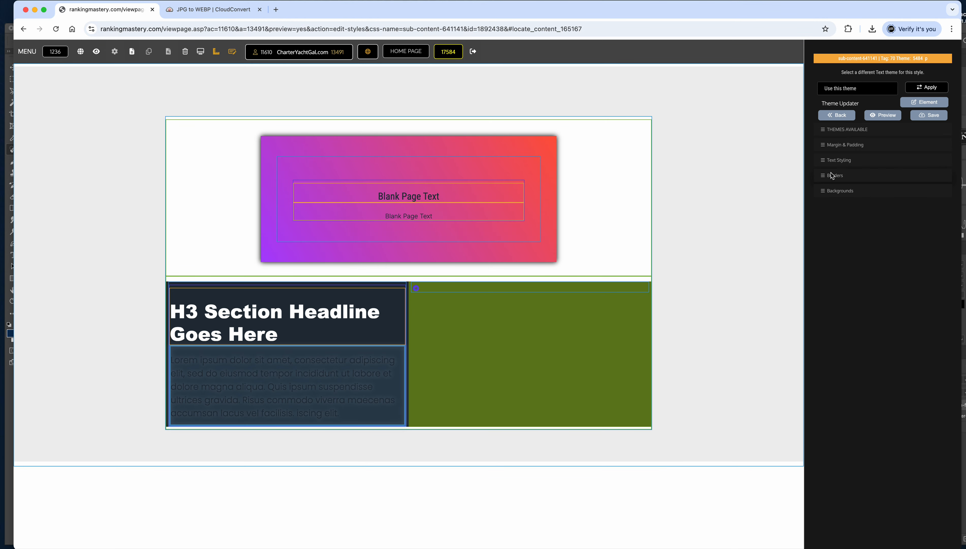
{"action": "left_click", "coordinate": [836, 160]}
{"action": "left_click", "coordinate": [882, 338]}
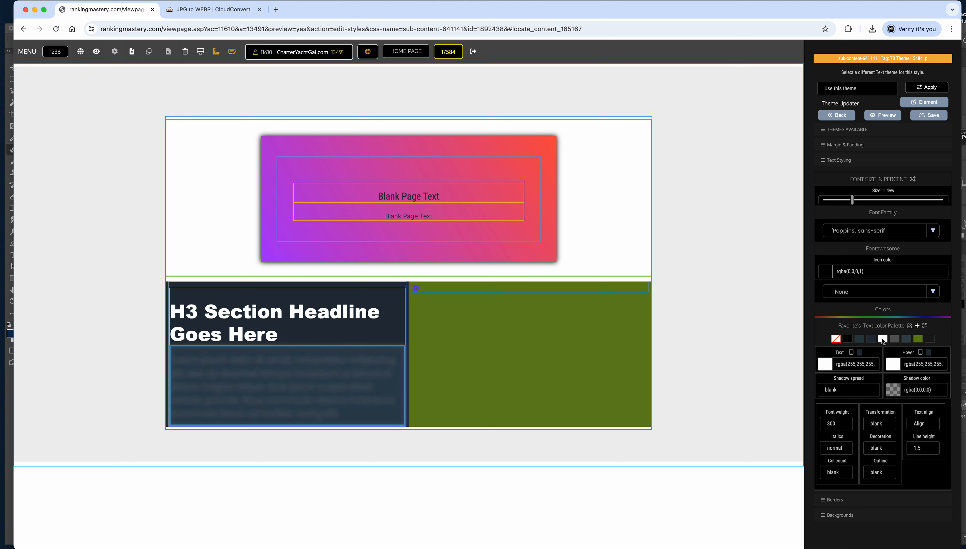
{"action": "left_click", "coordinate": [929, 119]}
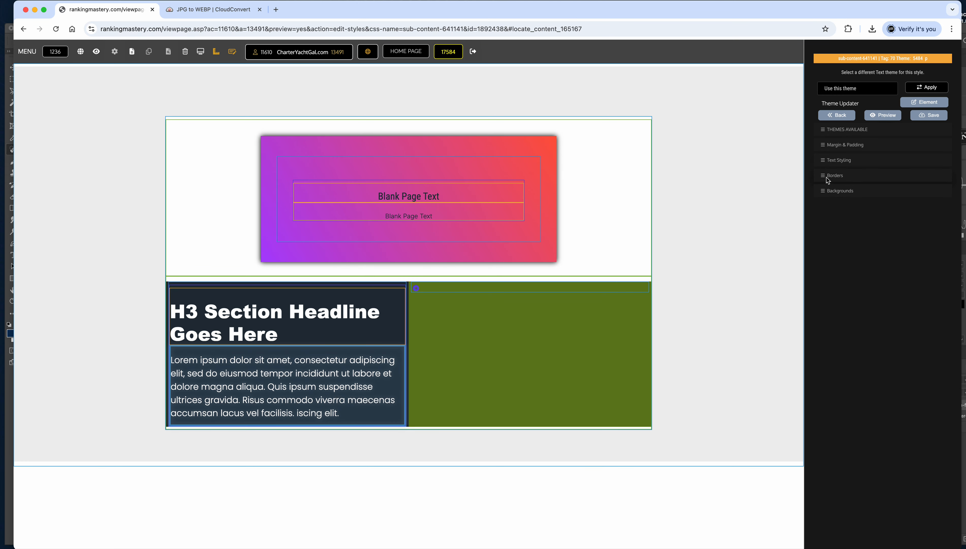
{"action": "left_click", "coordinate": [837, 161]}
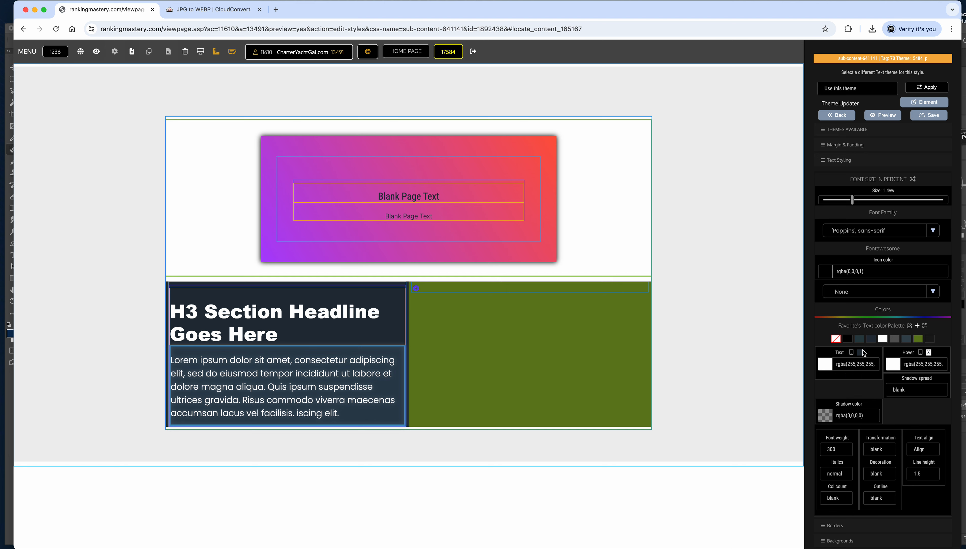
{"action": "left_click", "coordinate": [850, 351]}
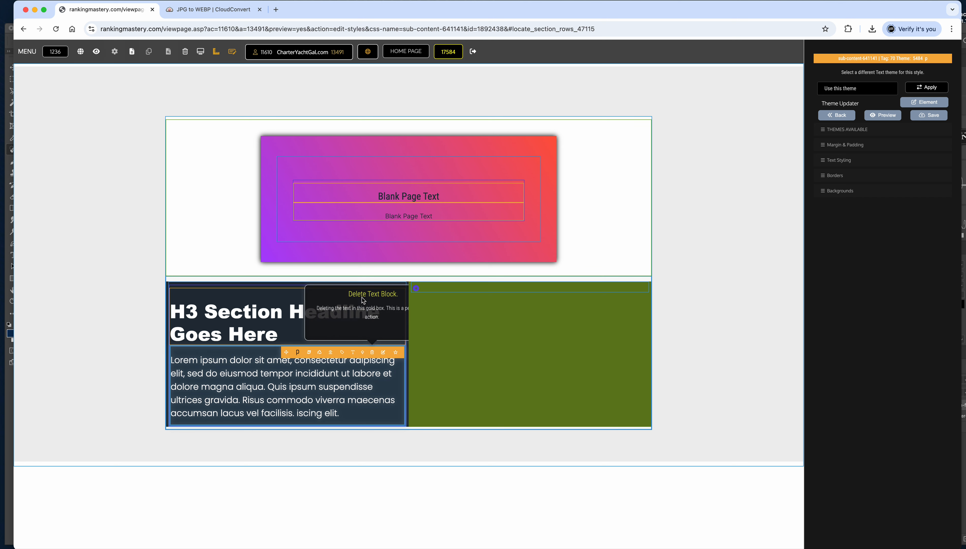
Add an image element below the text block in the row's first column
{"action": "mouse_move", "coordinate": [295, 285]}
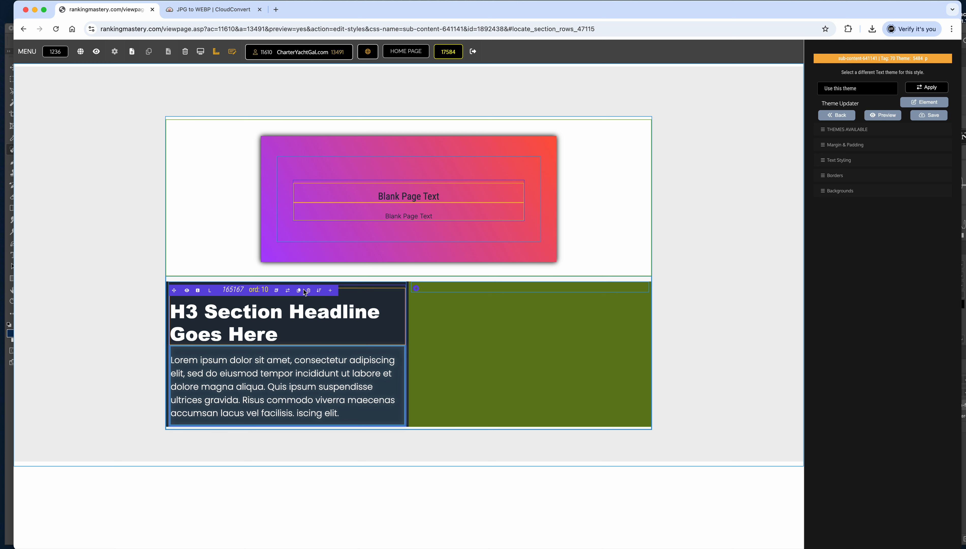
{"action": "mouse_move", "coordinate": [329, 291]}
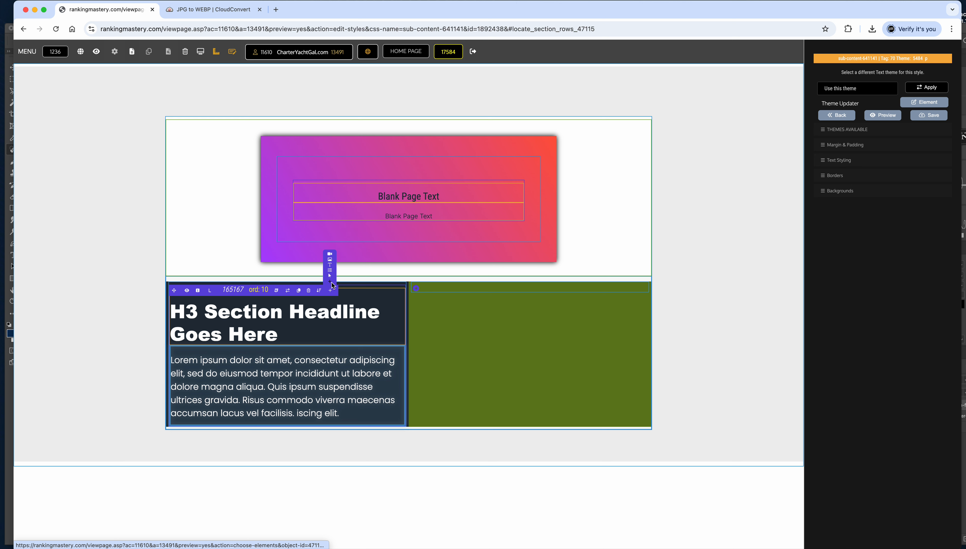
{"action": "left_click", "coordinate": [331, 261]}
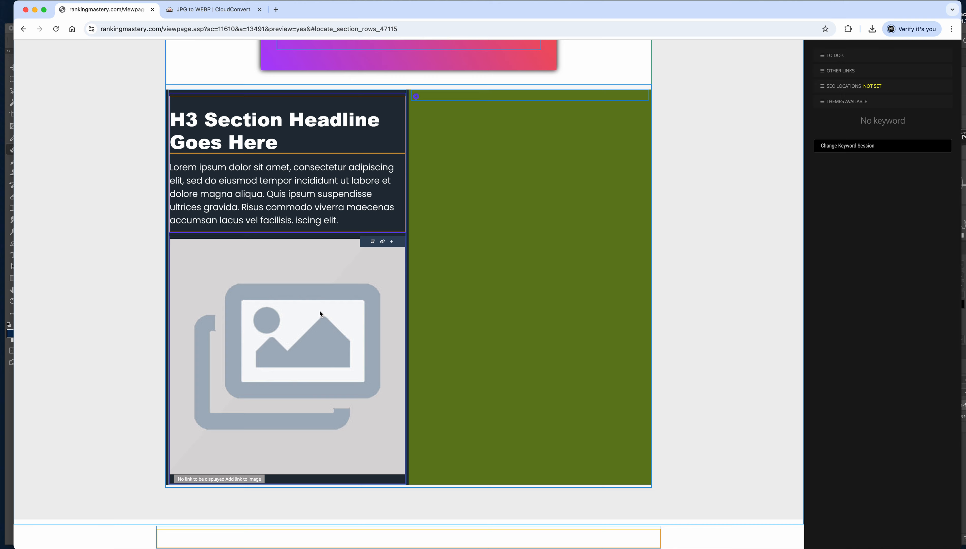
Move the placeholder image element from the first column into the olive green second column
{"action": "mouse_move", "coordinate": [237, 241]}
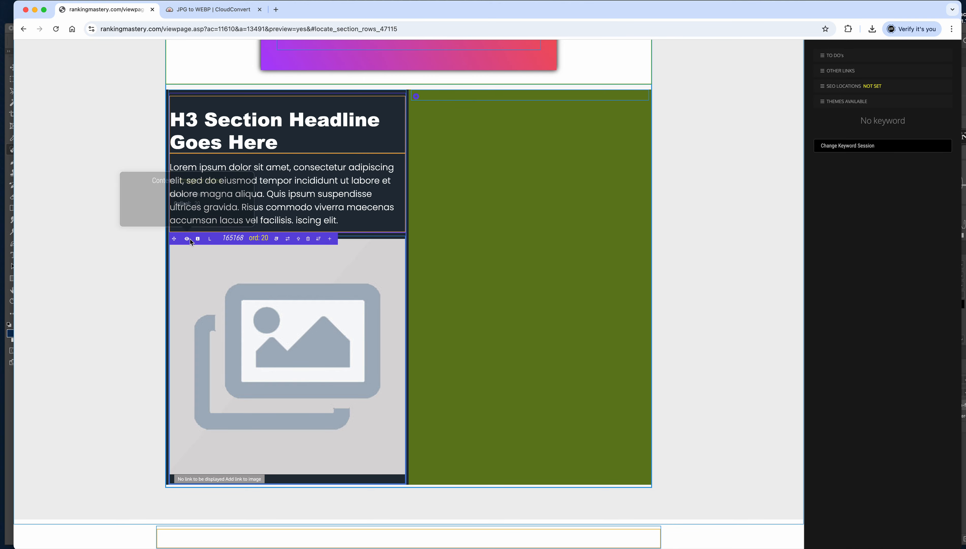
{"action": "left_click", "coordinate": [174, 239]}
{"action": "left_click_drag", "start_coordinate": [174, 239], "coordinate": [434, 100]}
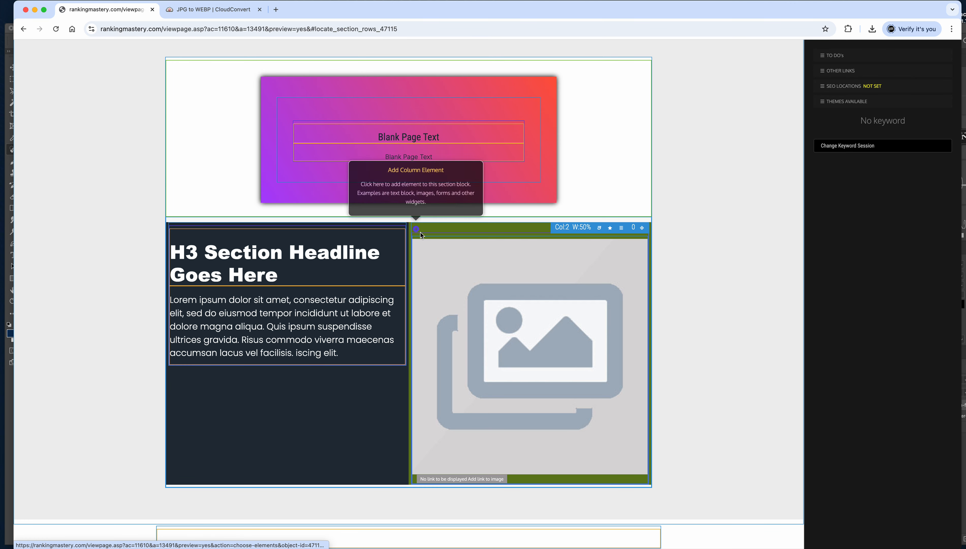
Move the image element back below the first column's text block, and return it to the second column
{"action": "left_click", "coordinate": [417, 238]}
{"action": "left_click_drag", "start_coordinate": [417, 241], "coordinate": [181, 353]}
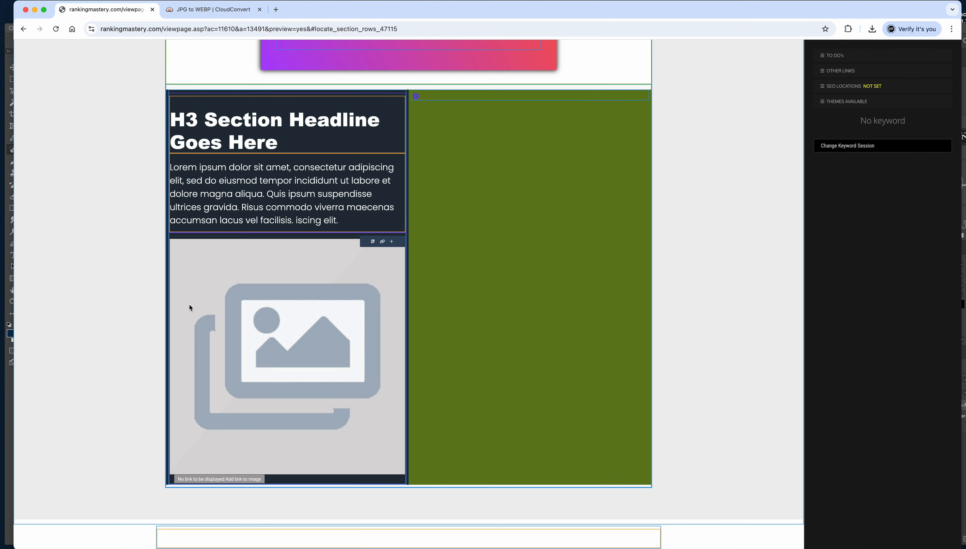
{"action": "left_click", "coordinate": [174, 239]}
{"action": "left_click_drag", "start_coordinate": [174, 241], "coordinate": [436, 97]}
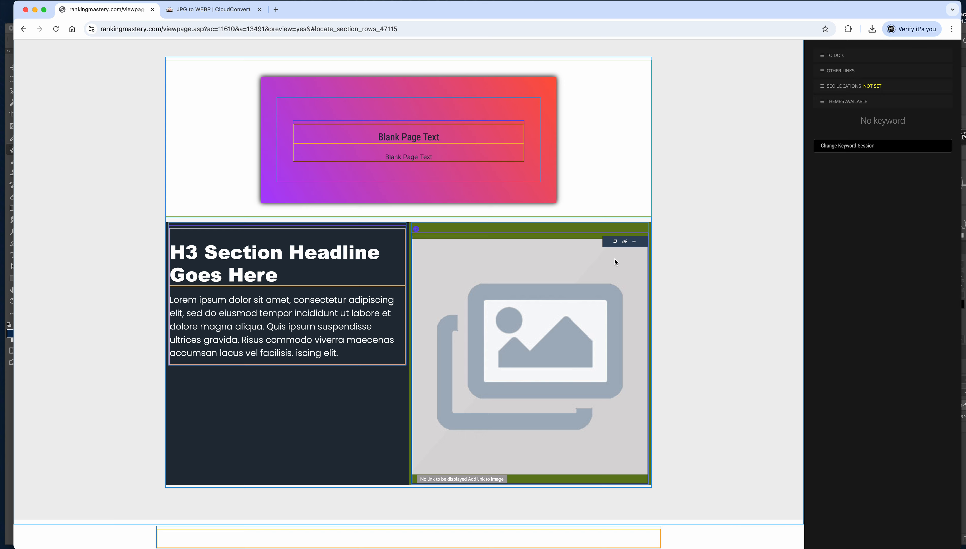
Replace the second column's placeholder image with the side-view photo of the white yacht under a blue sky from My Images
{"action": "left_click", "coordinate": [615, 243]}
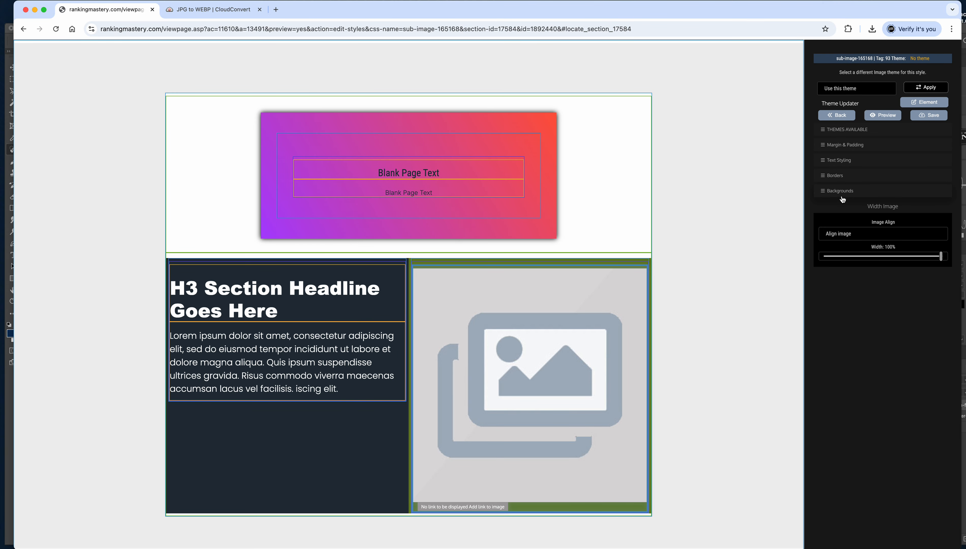
{"action": "left_click", "coordinate": [841, 194]}
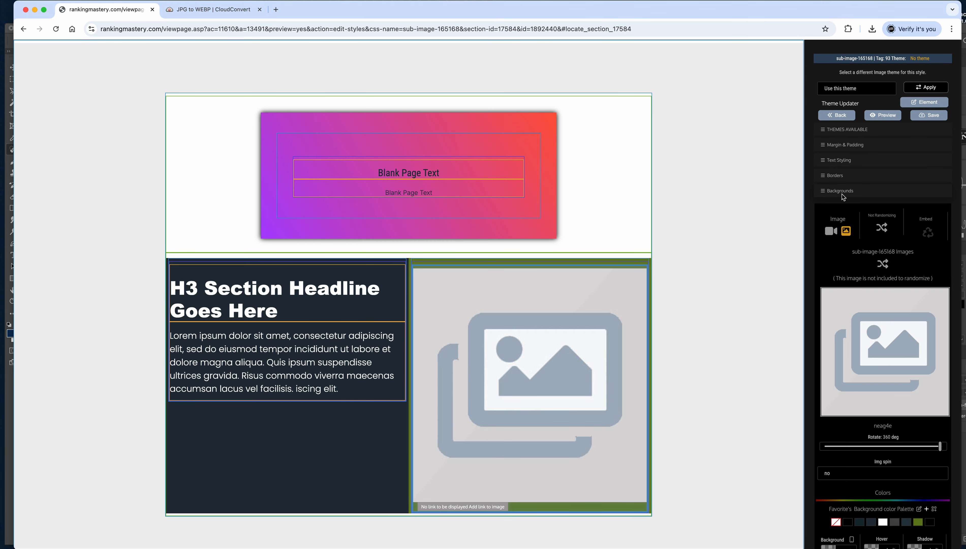
{"action": "left_click", "coordinate": [860, 324]}
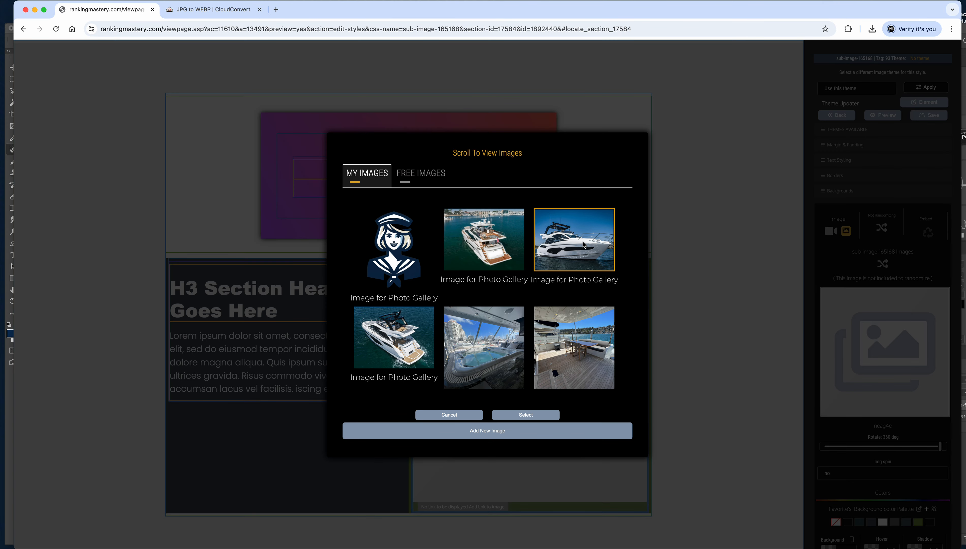
{"action": "left_click", "coordinate": [542, 414]}
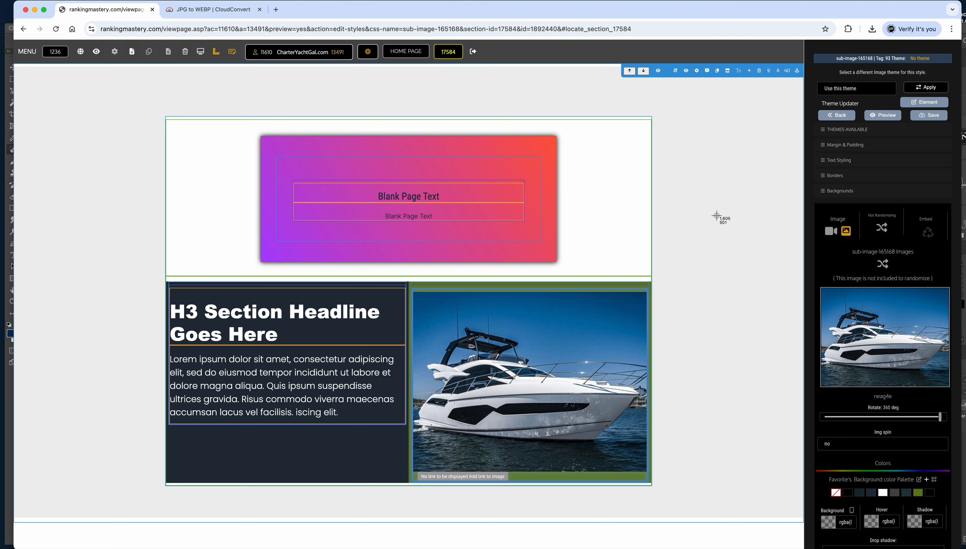
Capture a screenshot of the upper part of the yacht image, about 1060 x 618 px, and open it in Photoshop
{"action": "left_click_drag", "start_coordinate": [411, 285], "coordinate": [650, 424]}
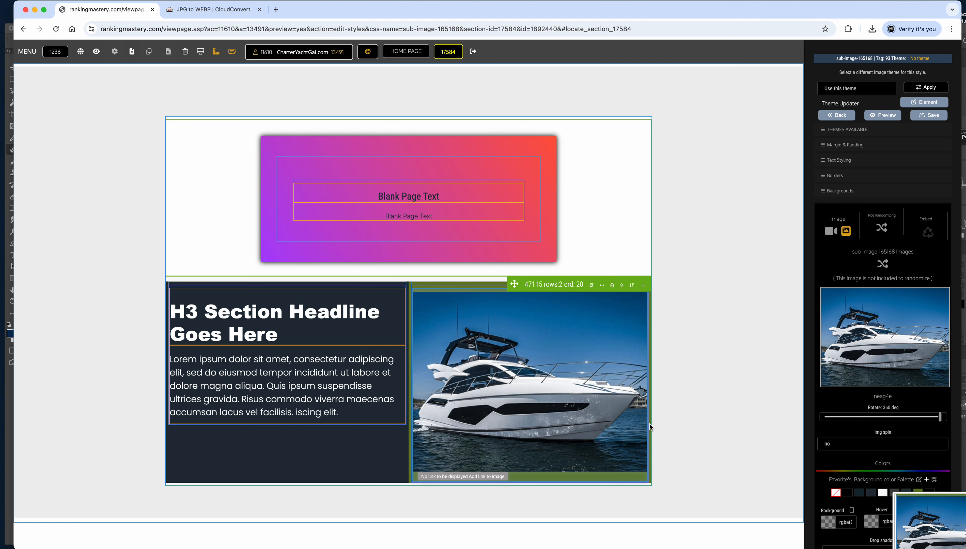
{"action": "left_click_drag", "start_coordinate": [924, 528], "coordinate": [323, 536]}
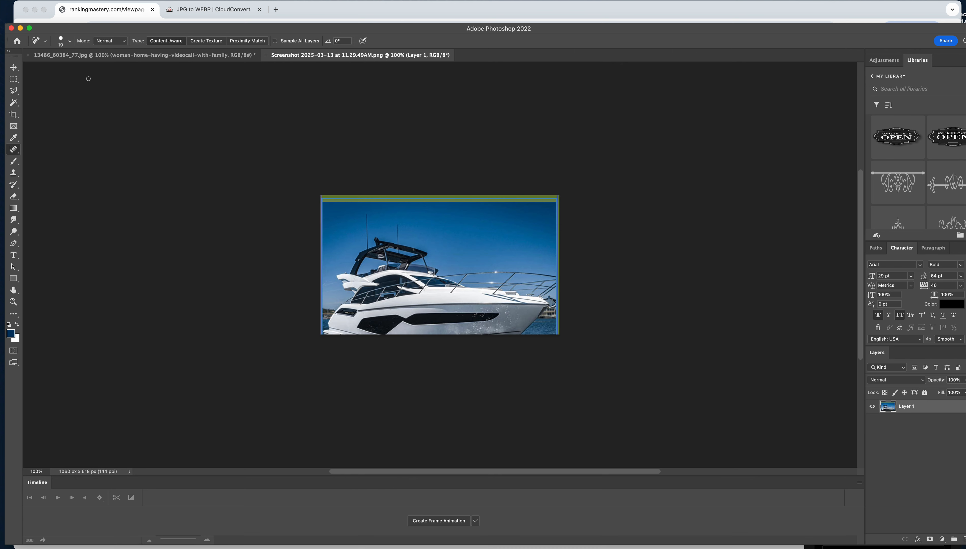
Scale the screenshot layer up to about 110% with Free Transform, reposition it to fill the canvas, and switch to the Move tool
{"action": "left_click", "coordinate": [87, 1]}
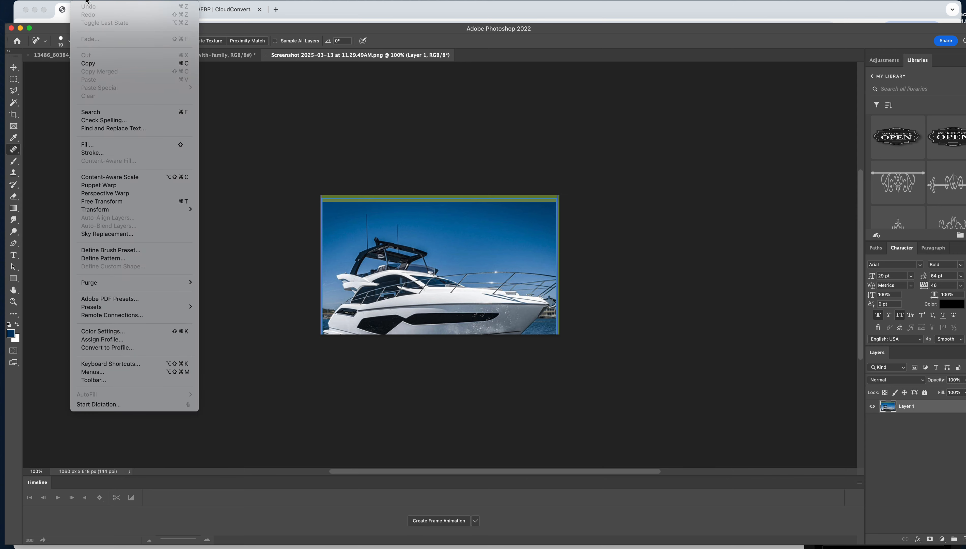
{"action": "left_click", "coordinate": [96, 203]}
{"action": "left_click_drag", "start_coordinate": [560, 196], "coordinate": [573, 187]}
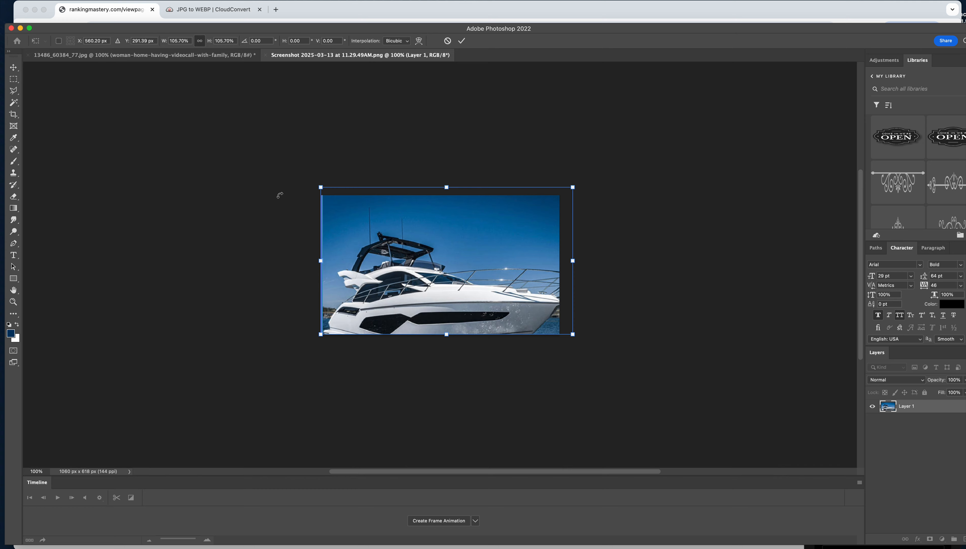
{"action": "left_click_drag", "start_coordinate": [320, 187], "coordinate": [310, 182]}
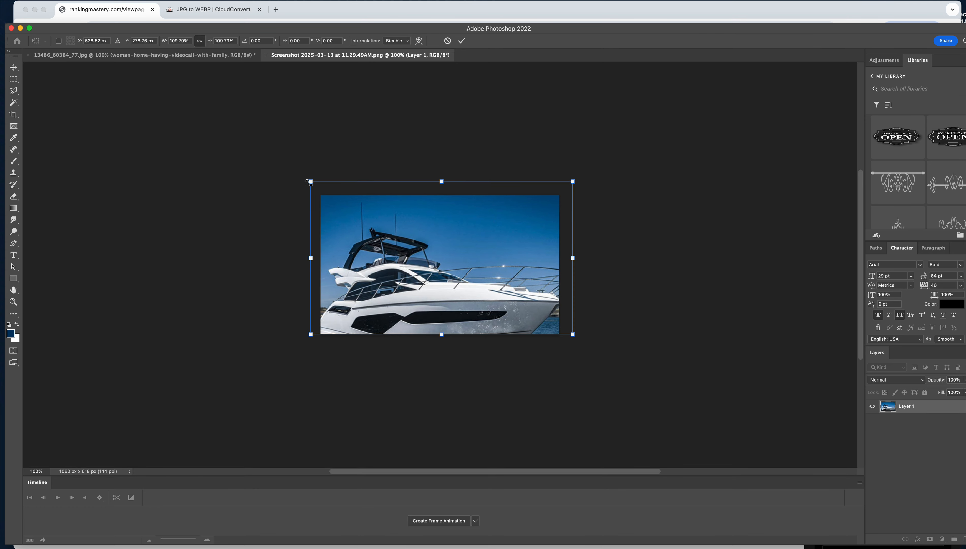
{"action": "mouse_move", "coordinate": [371, 270]}
{"action": "left_mouse_down"}
{"action": "mouse_move", "coordinate": [372, 257]}
{"action": "mouse_move", "coordinate": [378, 267]}
{"action": "left_mouse_up"}
{"action": "key", "text": "Return"}
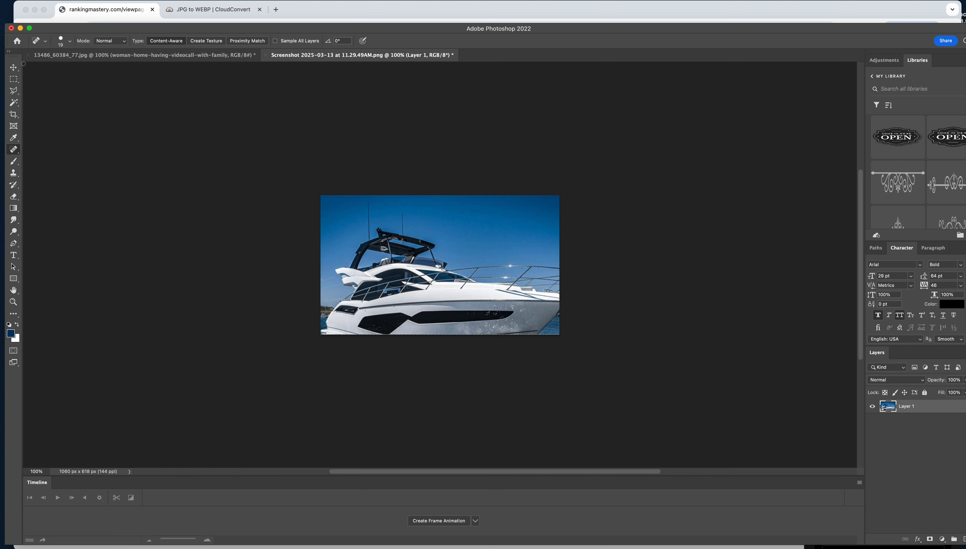
{"action": "left_click", "coordinate": [14, 68]}
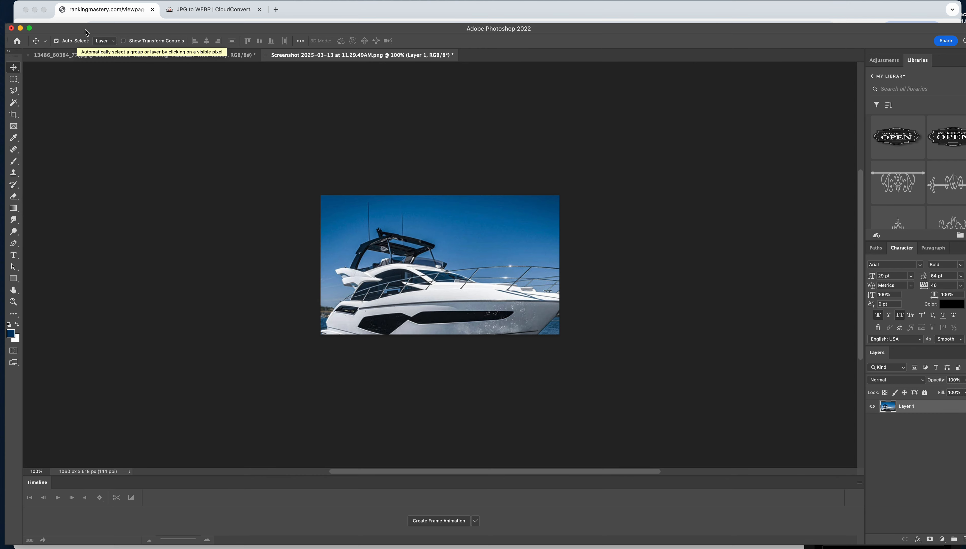
Export the yacht image with Save for Web as a JPEG High file named boat.jpg on the Desktop
{"action": "left_click", "coordinate": [61, 2]}
{"action": "mouse_move", "coordinate": [86, 137]}
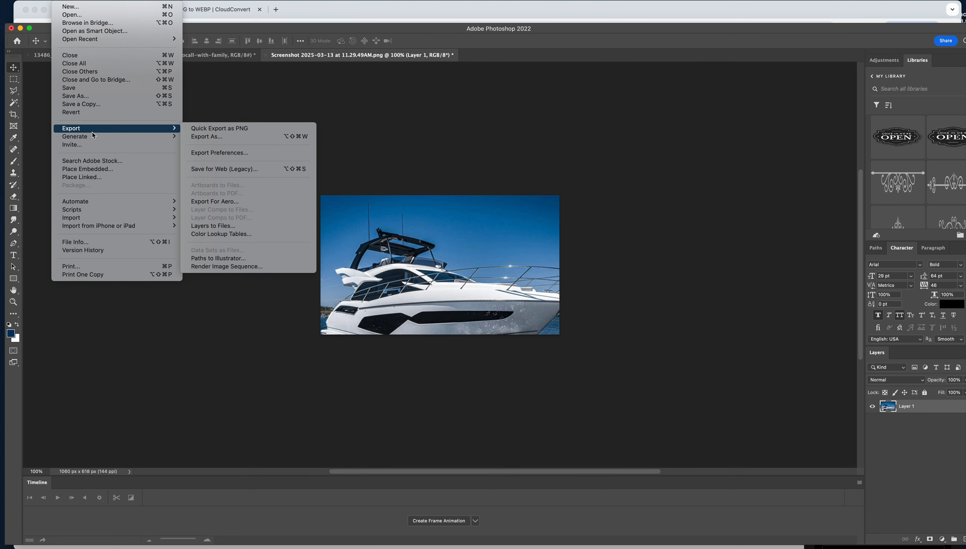
{"action": "left_click", "coordinate": [214, 172]}
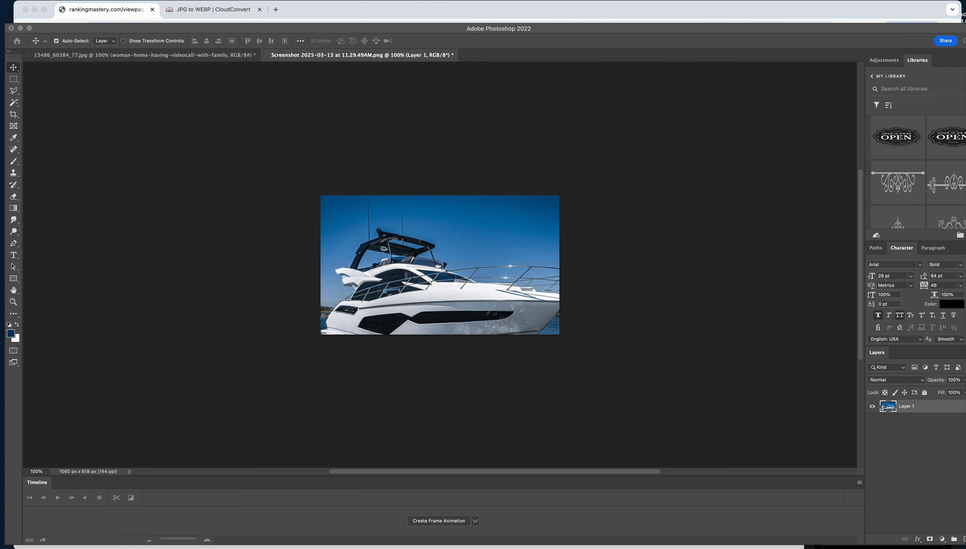
{"action": "key", "text": "alt+shift+super+s"}
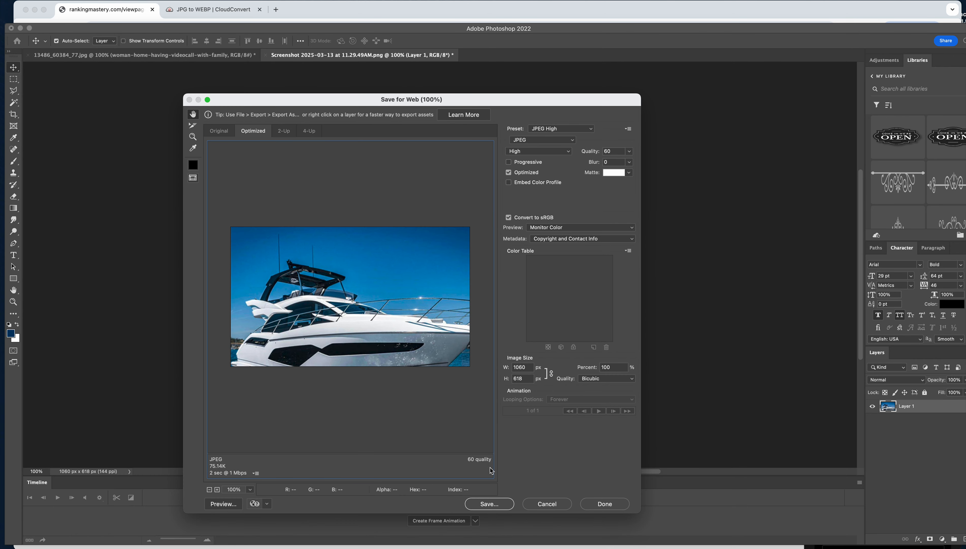
{"action": "left_click", "coordinate": [491, 505]}
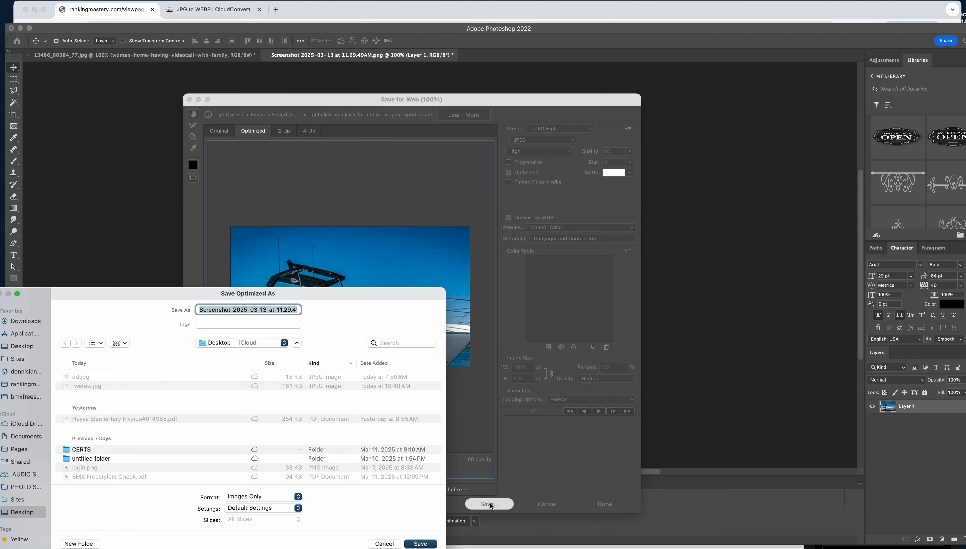
{"action": "type", "text": "boat.jpg"}
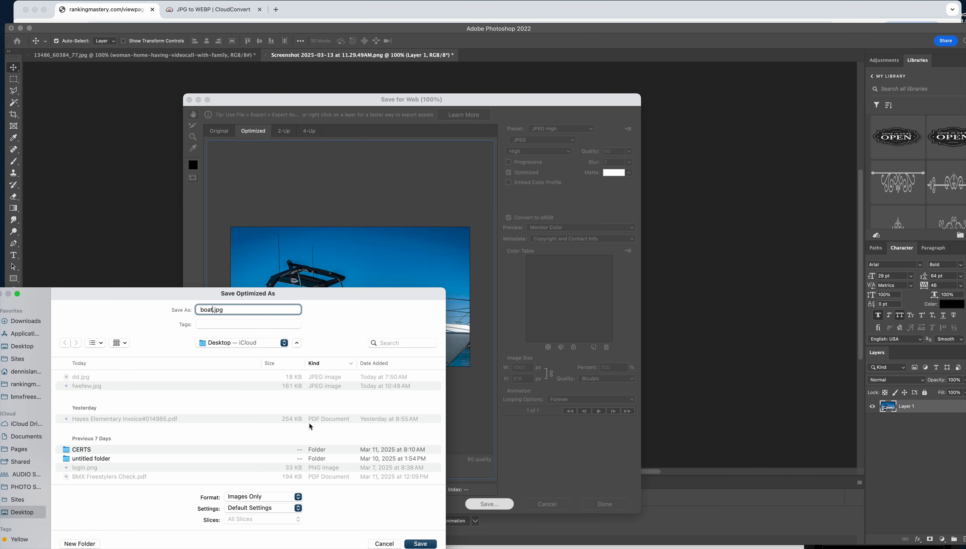
{"action": "key", "text": "Return"}
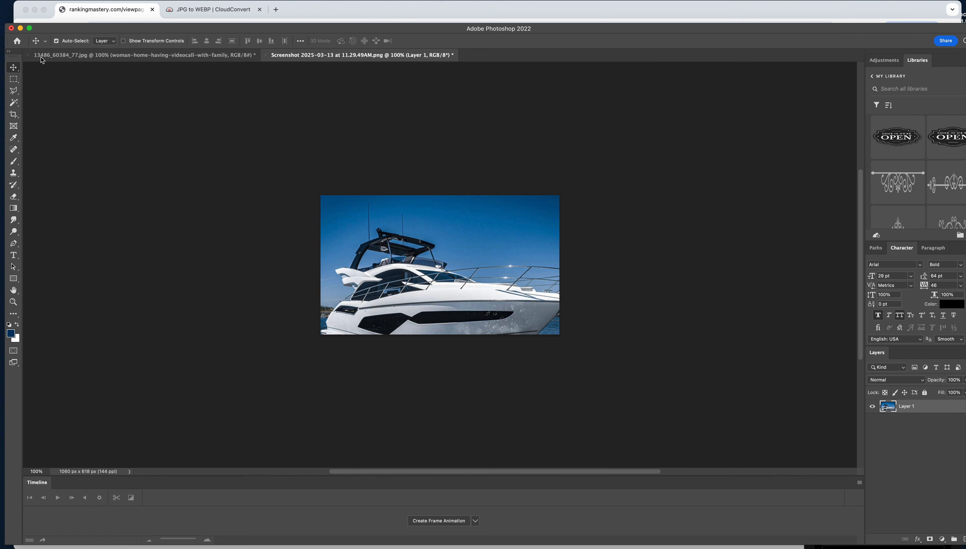
Switch to the CloudConvert page in the browser, dismiss the fwefew.webp preview, and narrow the window to expose the desktop files
{"action": "left_click", "coordinate": [21, 29]}
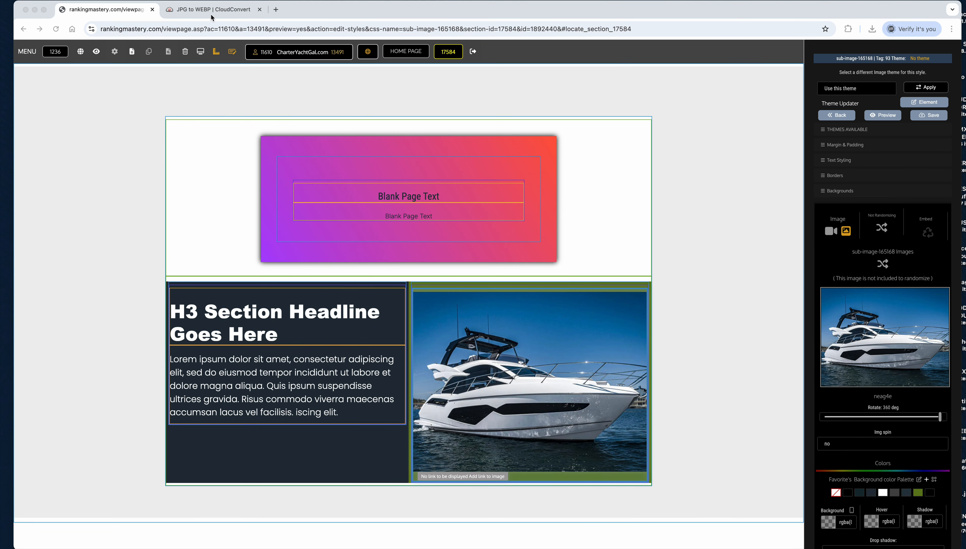
{"action": "left_click", "coordinate": [213, 14]}
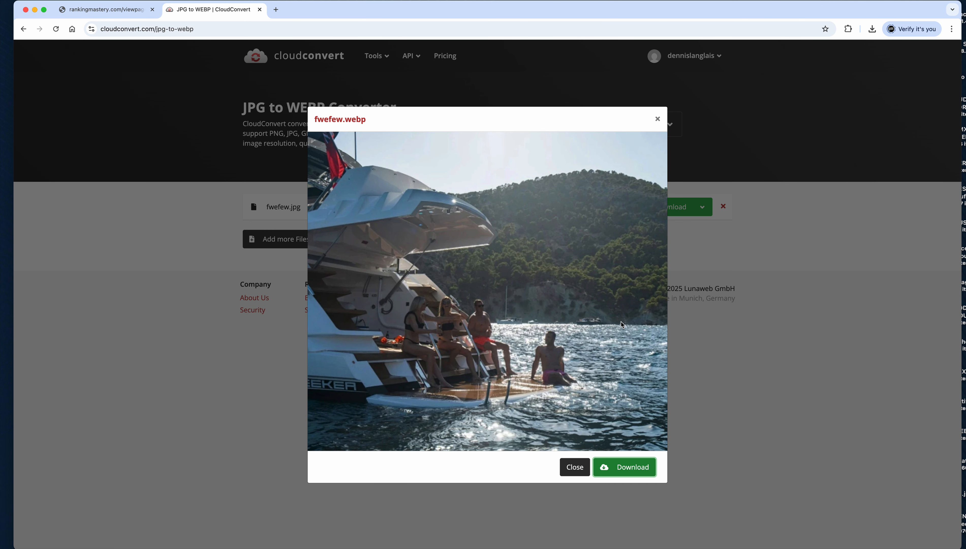
{"action": "left_click", "coordinate": [575, 466]}
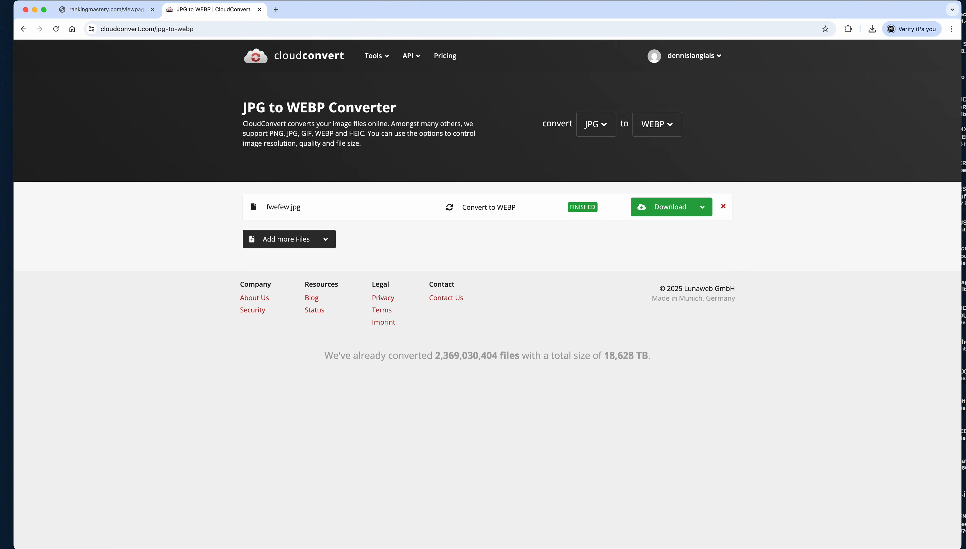
{"action": "left_click_drag", "start_coordinate": [960, 3], "coordinate": [798, 3]}
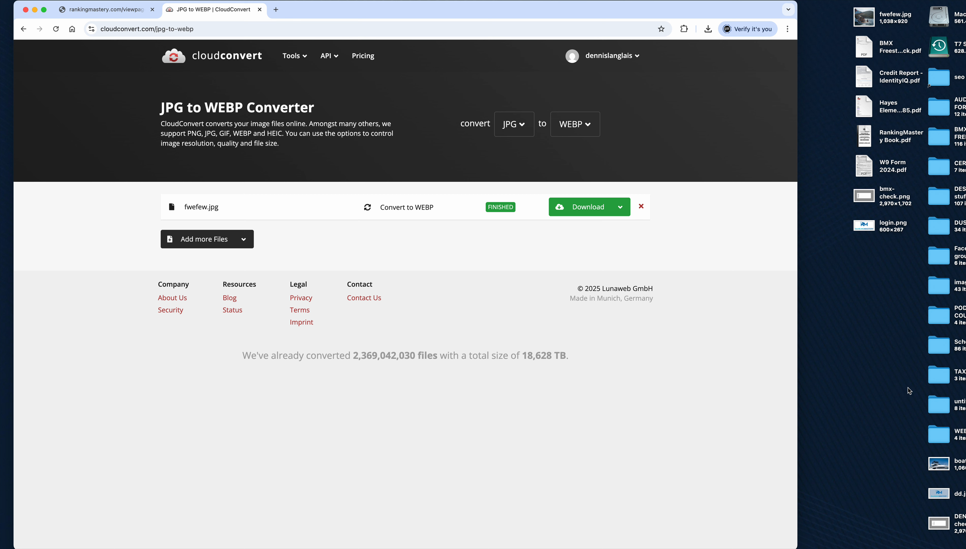
Convert boat.jpg from the computer to WEBP and save the result to the Desktop as boat.webp
{"action": "left_click", "coordinate": [243, 239]}
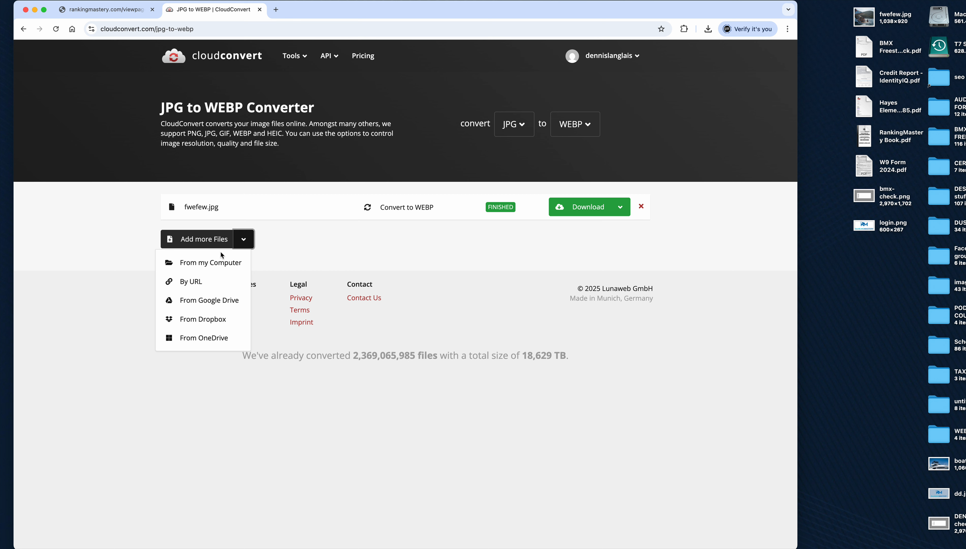
{"action": "left_click", "coordinate": [209, 263]}
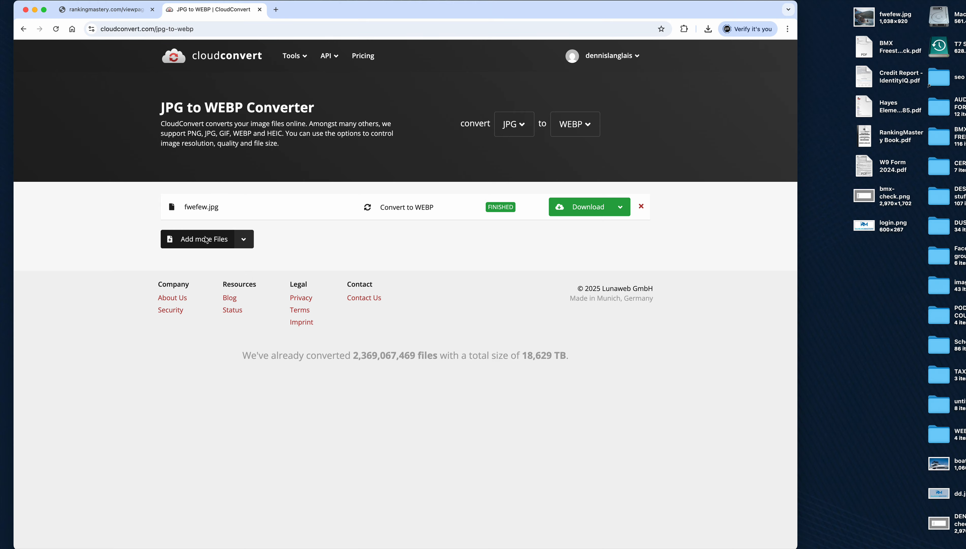
{"action": "double_click", "coordinate": [187, 96]}
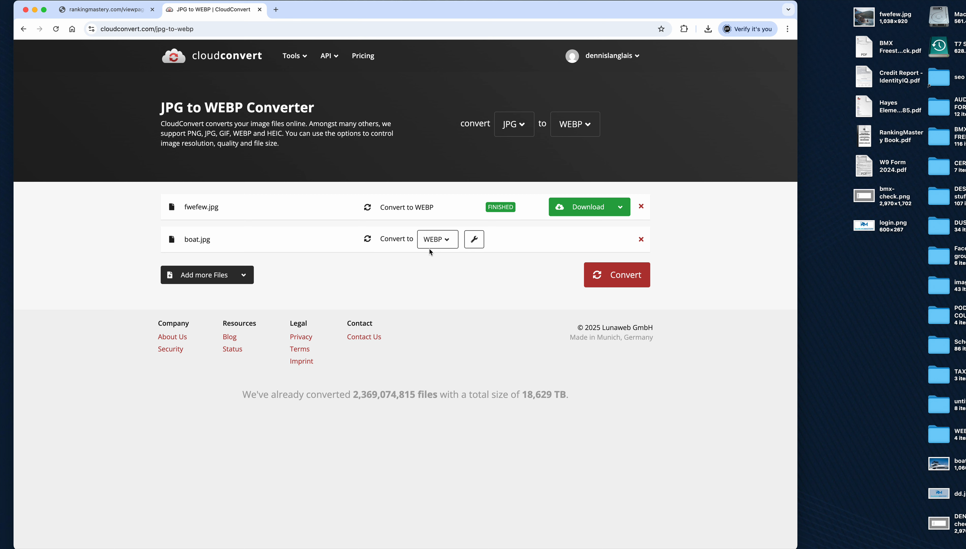
{"action": "left_click", "coordinate": [629, 276]}
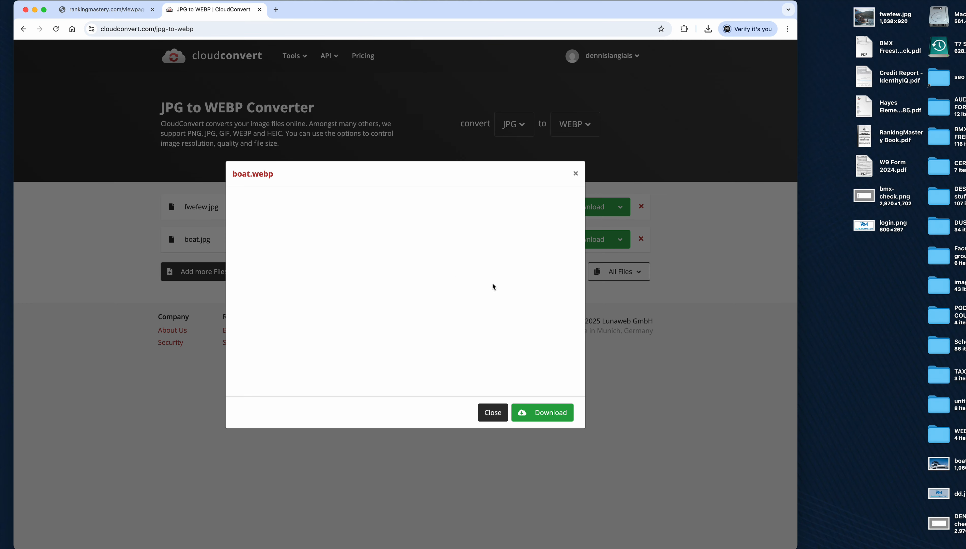
{"action": "left_click", "coordinate": [528, 414]}
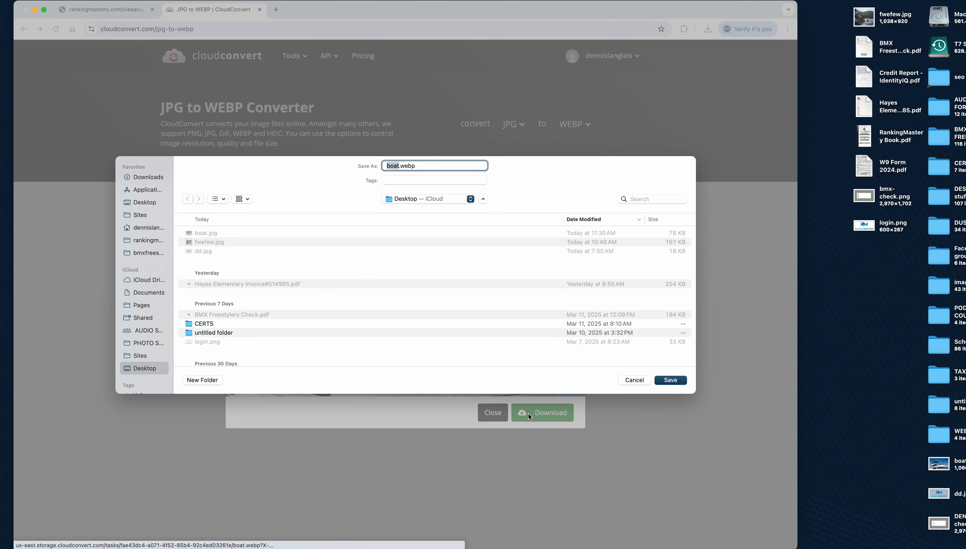
{"action": "left_click", "coordinate": [671, 380]}
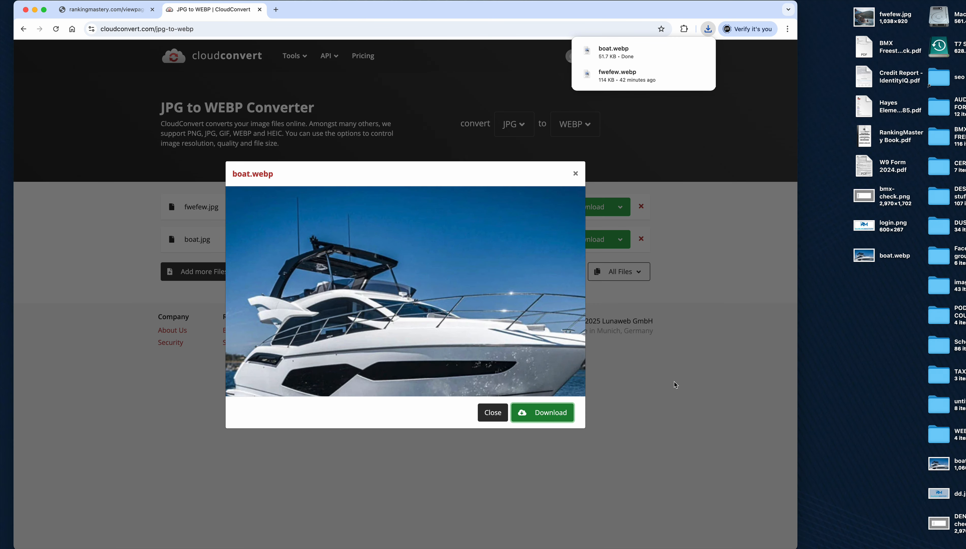
Back on the Ranking Mastery page, replace the second column's yacht image with boat.webp from the Desktop and open the page preview
{"action": "left_click", "coordinate": [103, 9]}
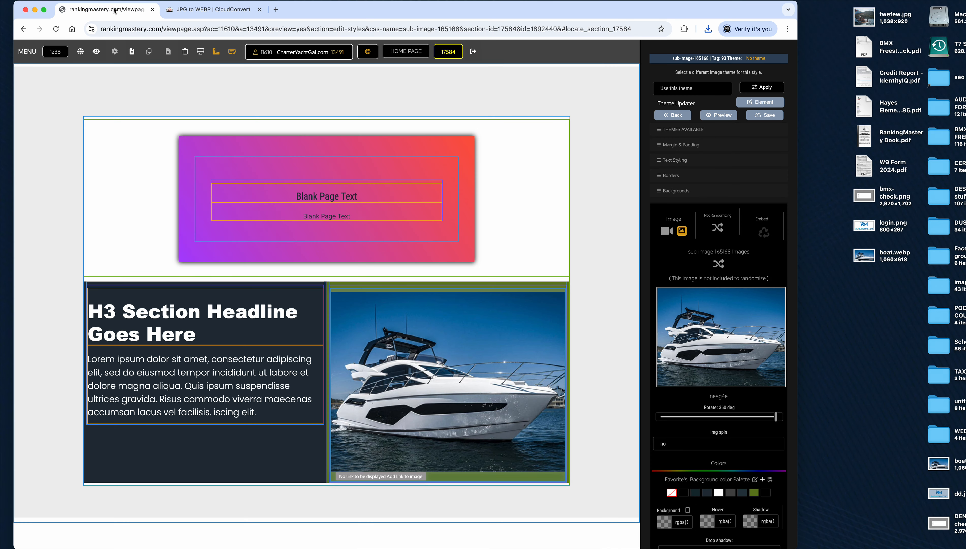
{"action": "left_click", "coordinate": [864, 263]}
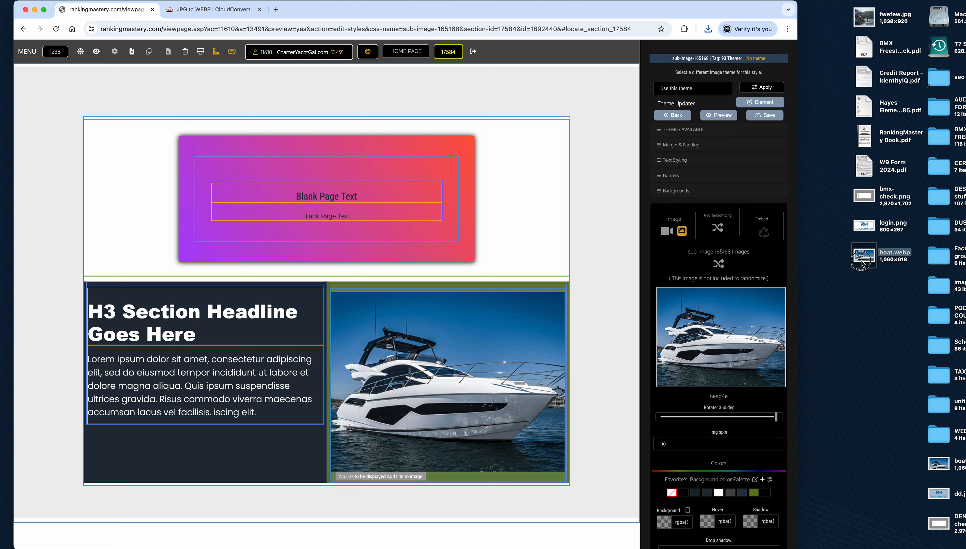
{"action": "left_click_drag", "start_coordinate": [864, 263], "coordinate": [506, 339]}
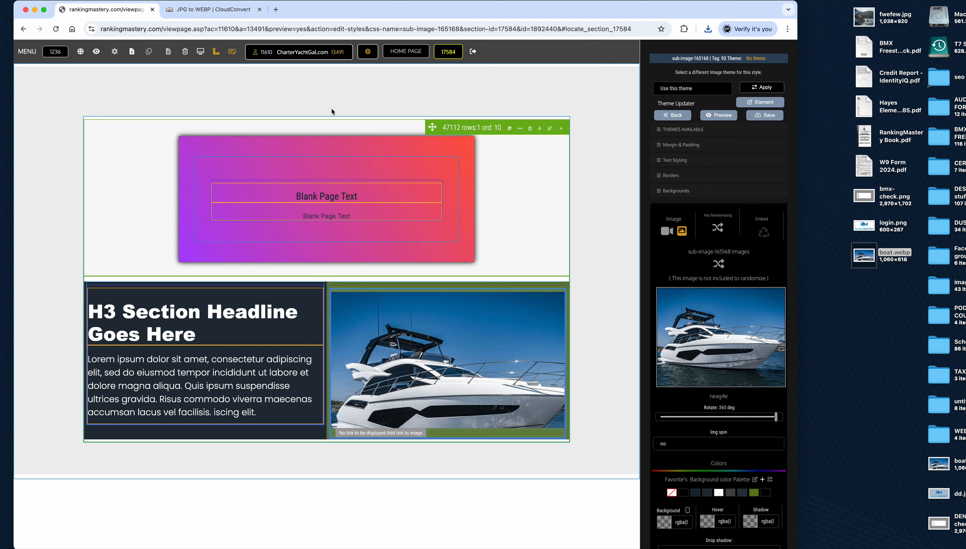
{"action": "left_click", "coordinate": [96, 52]}
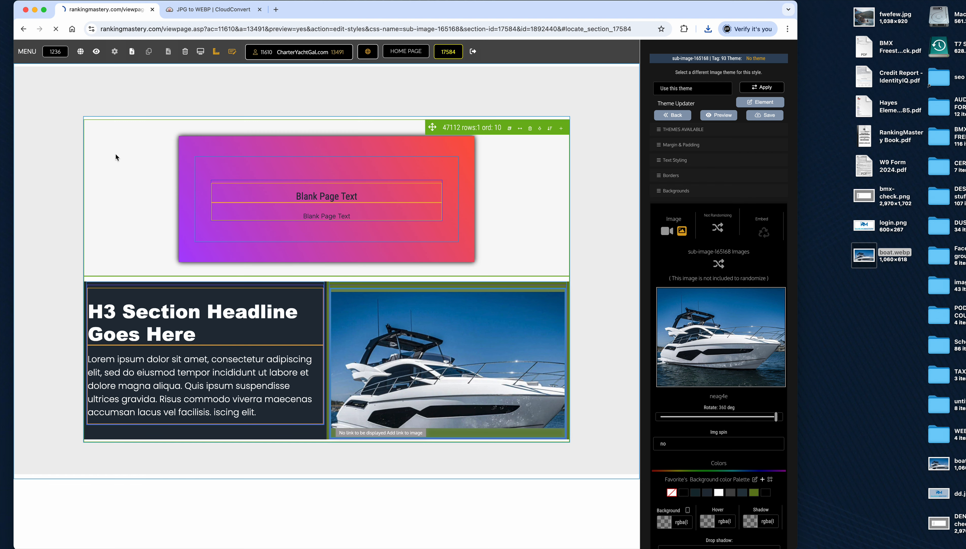